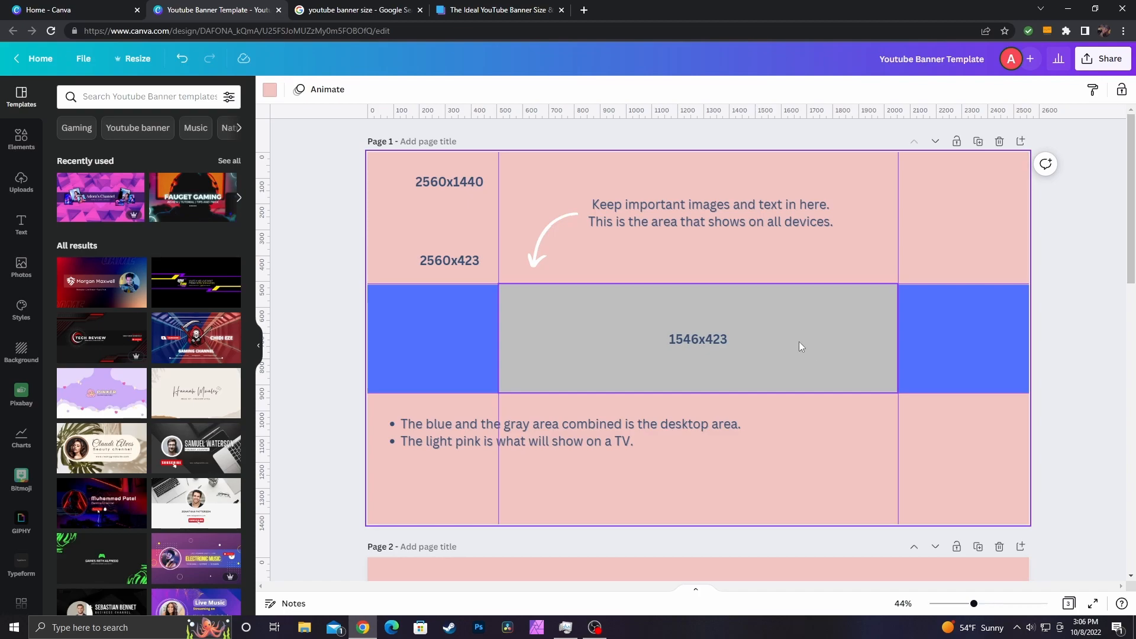
Search the elements library for "rectangle" to add a shape to page 2
scroll(818, 355, "down", 5)
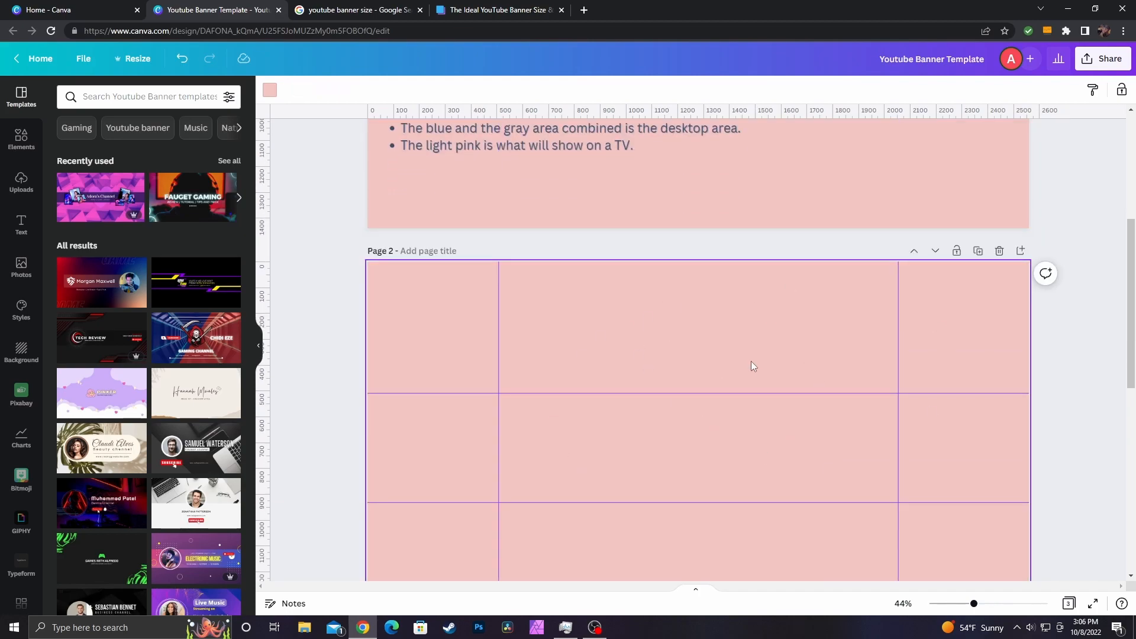
left_click(21, 138)
left_click(103, 96)
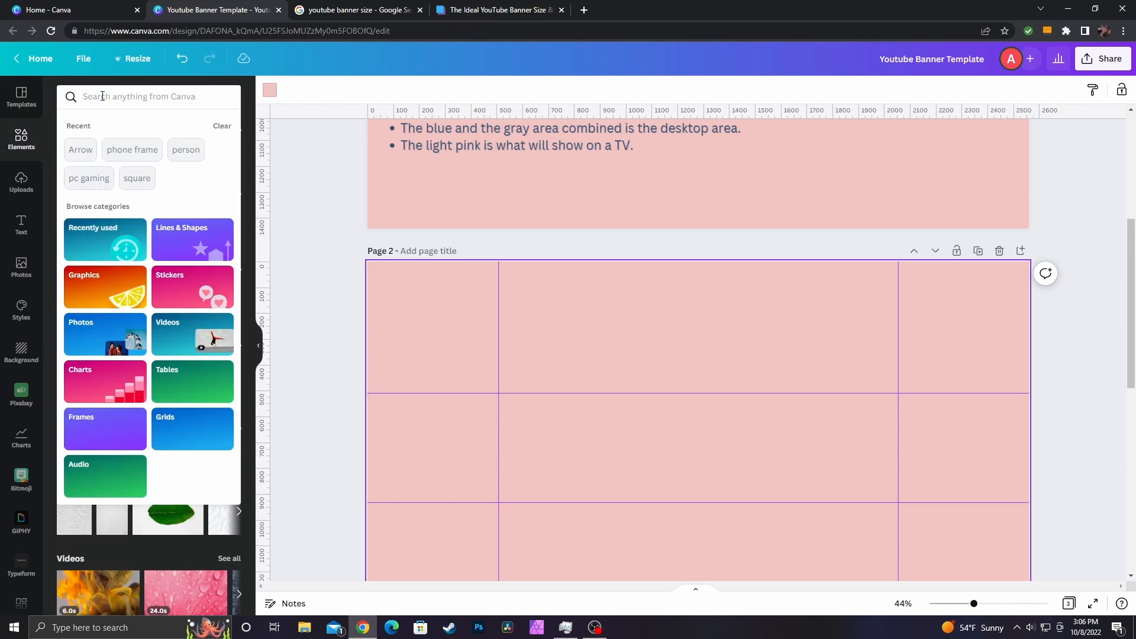
type("rect")
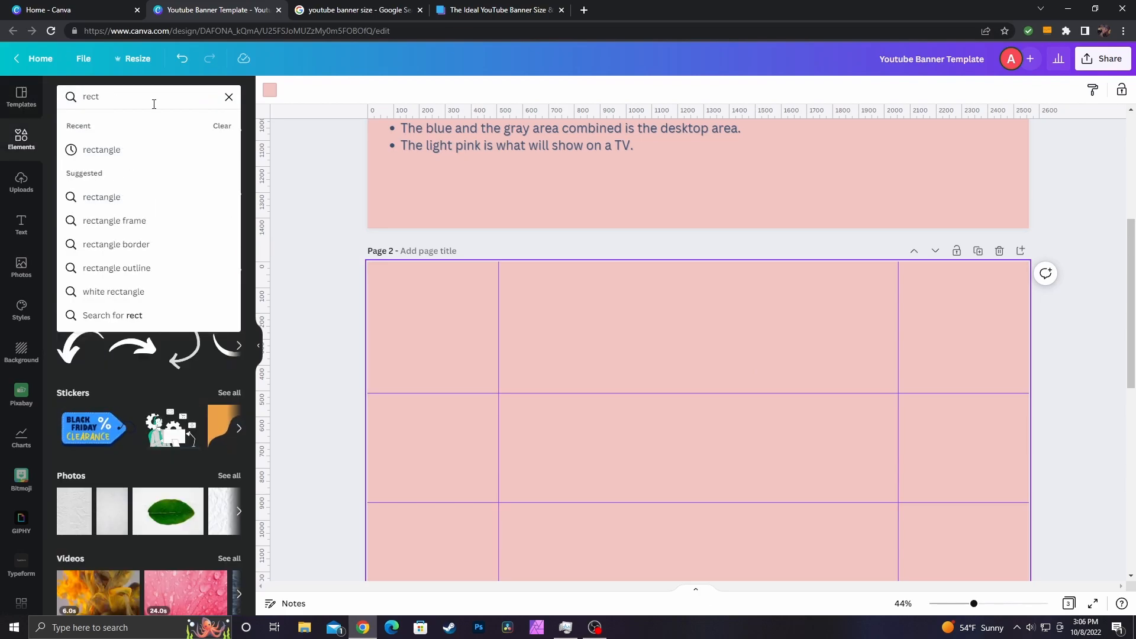
left_click(138, 150)
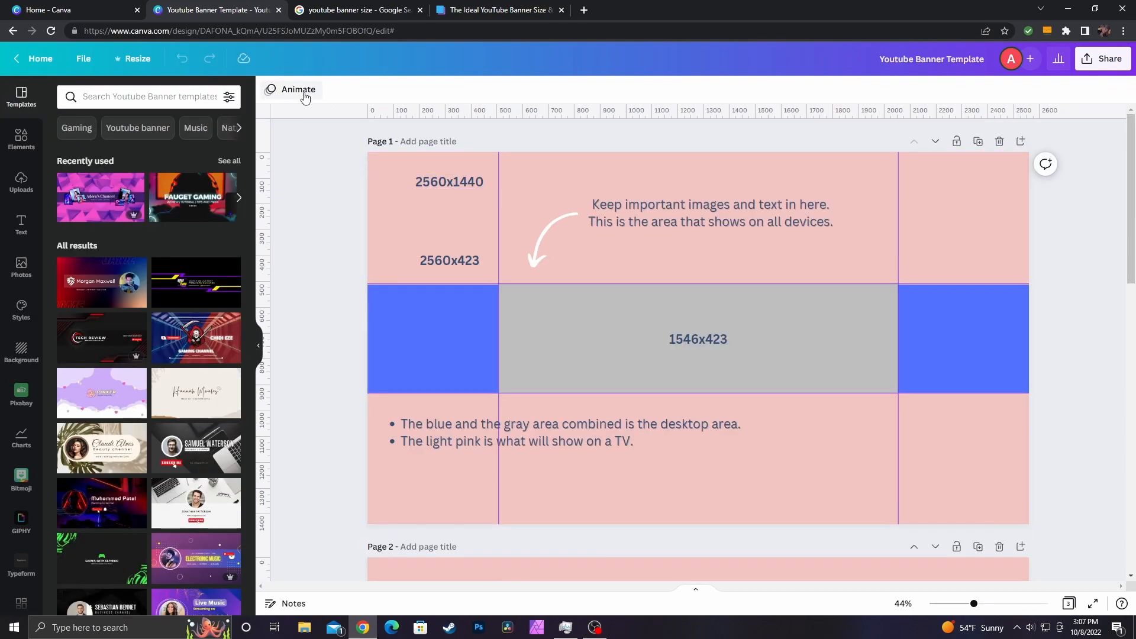
Hide the rulers and guides, and show them again
left_click(86, 63)
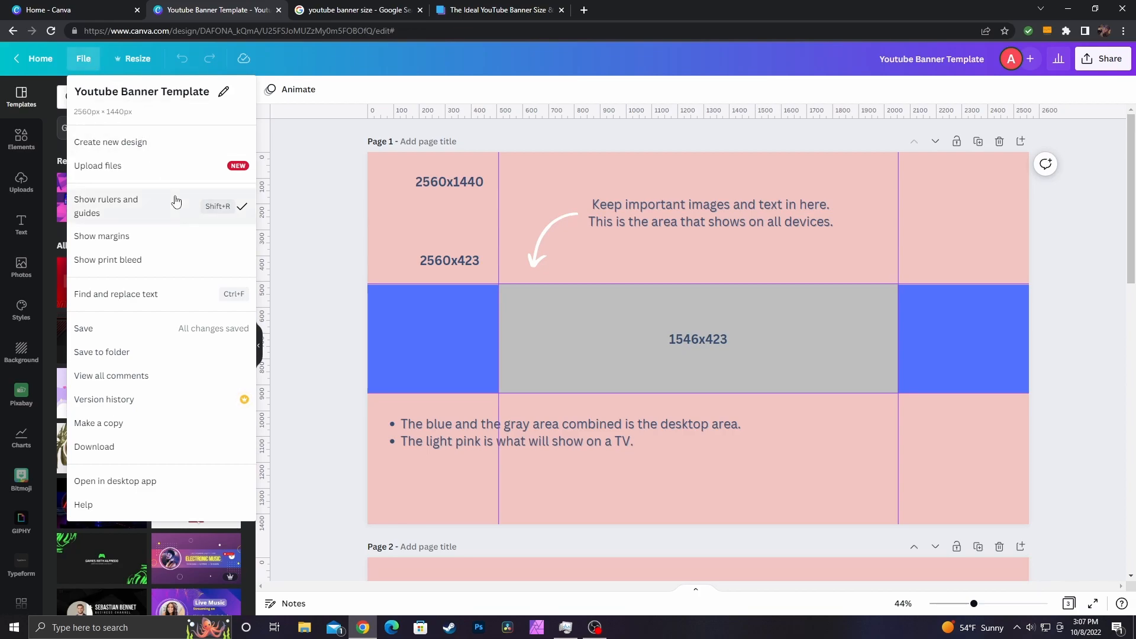
left_click(150, 208)
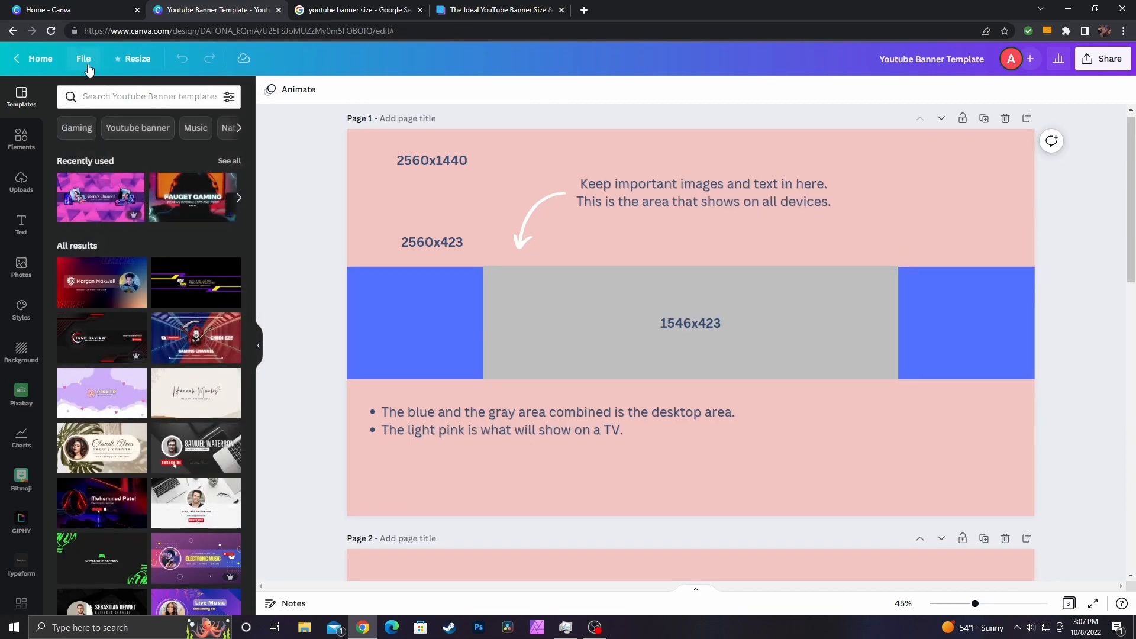
left_click(87, 64)
left_click(145, 204)
Move the blue square on page 2 into the page's upper-left corner
scroll(697, 449, "down", 5)
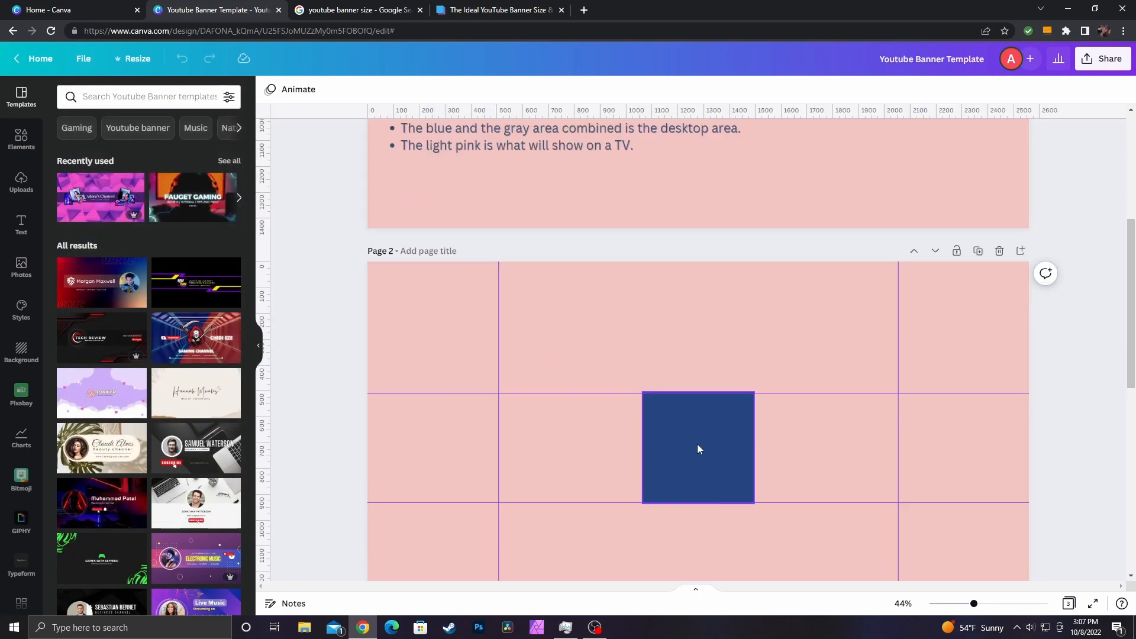
left_click(695, 448)
left_click_drag(677, 448, 403, 313)
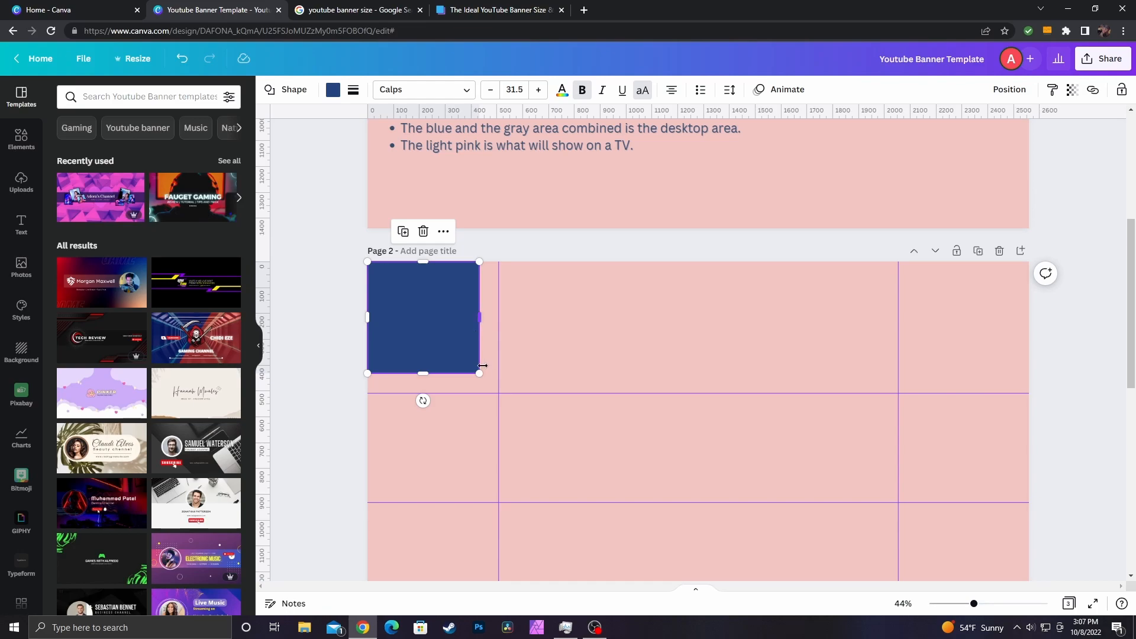
Resize the blue square into a rectangle of about 1546 by 423 px, keeping it anchored in page 2's upper-left corner
left_click_drag(479, 373, 534, 376)
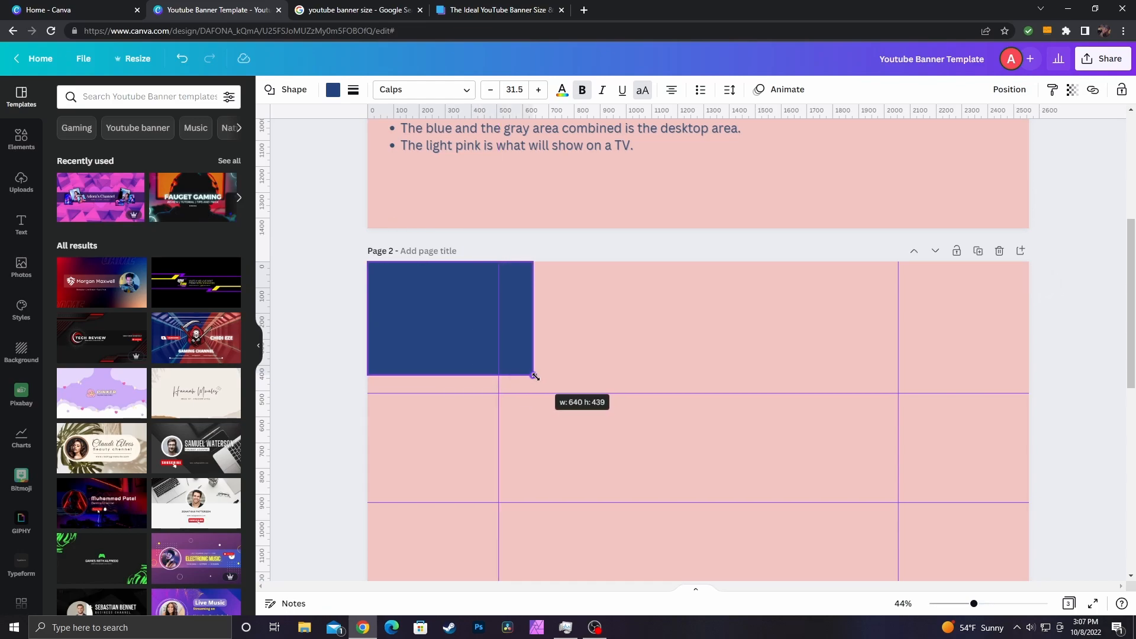
left_click_drag(535, 377, 768, 390)
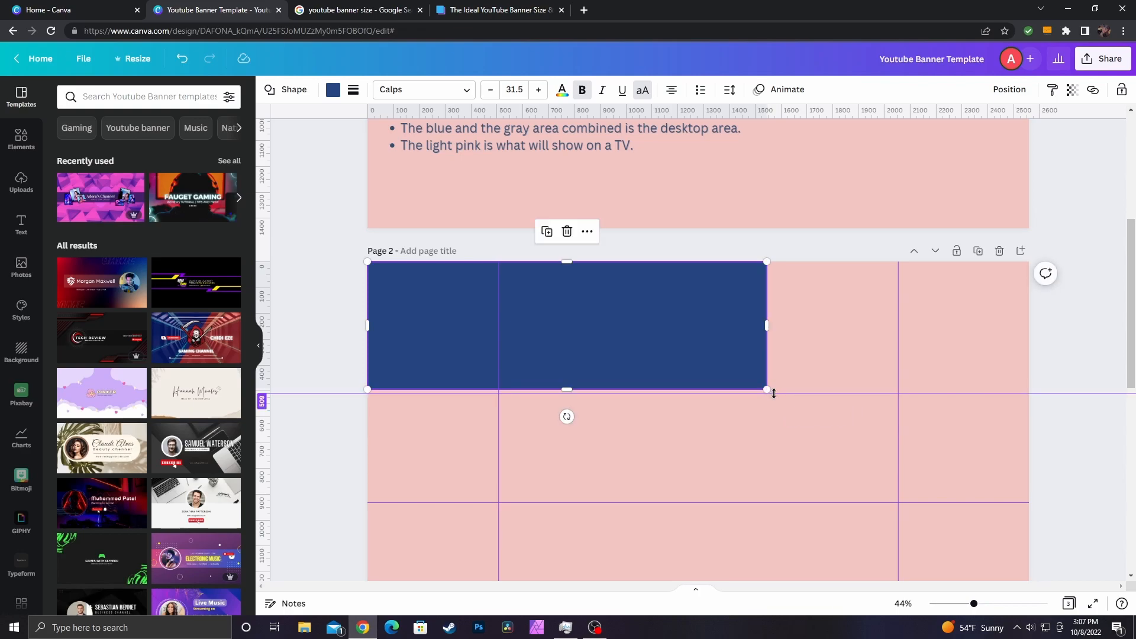
scroll(819, 370, "up", 5)
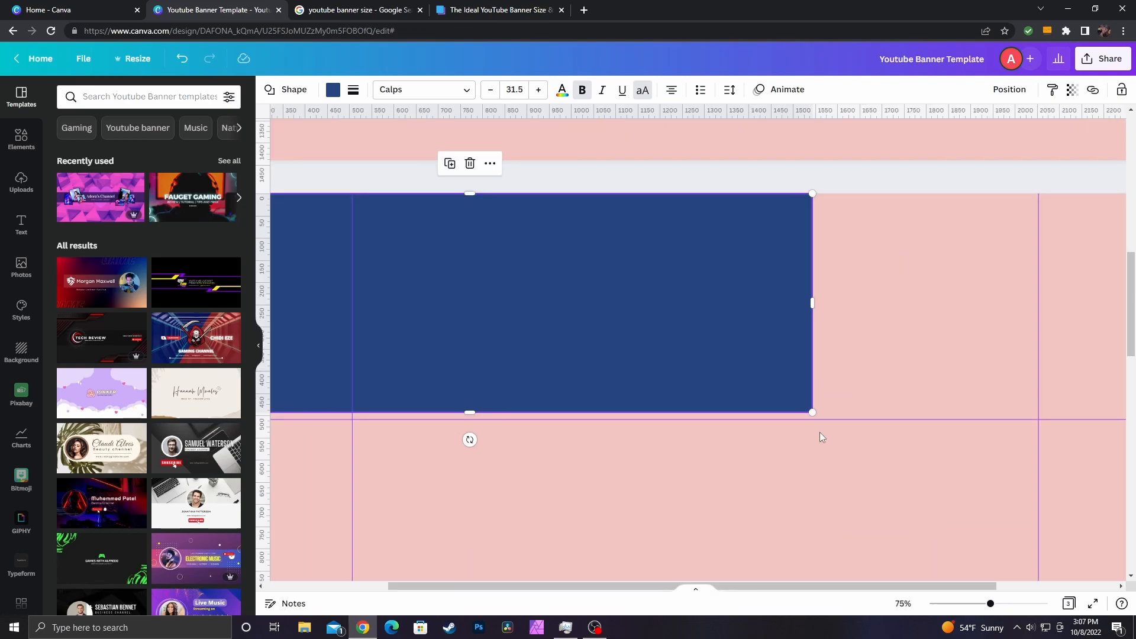
left_click_drag(813, 414, 814, 414)
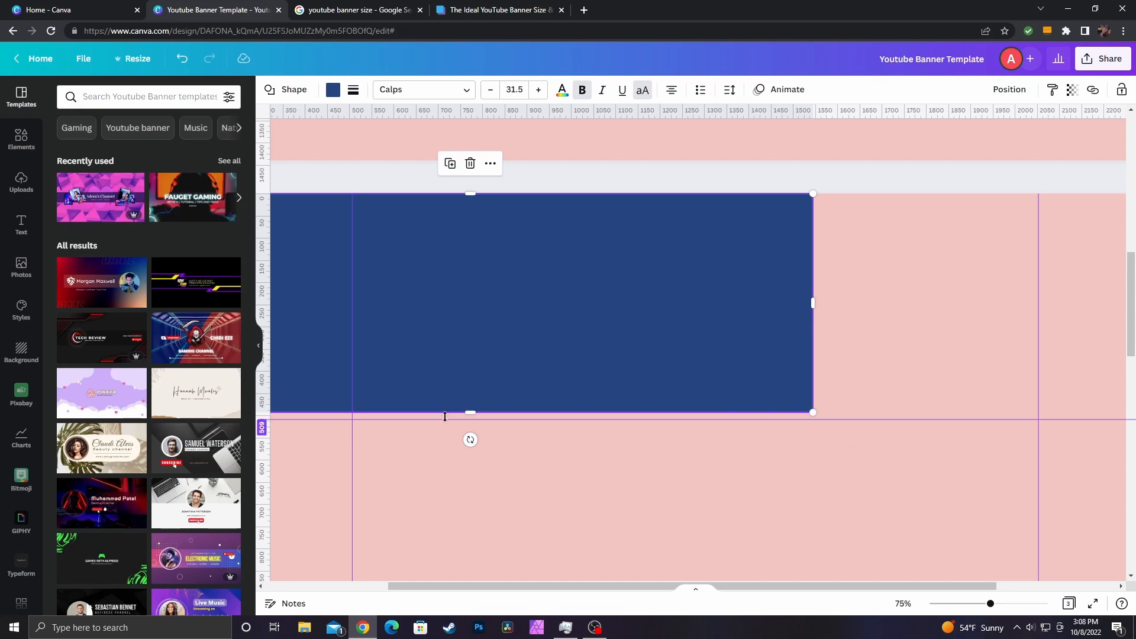
left_click_drag(471, 413, 481, 384)
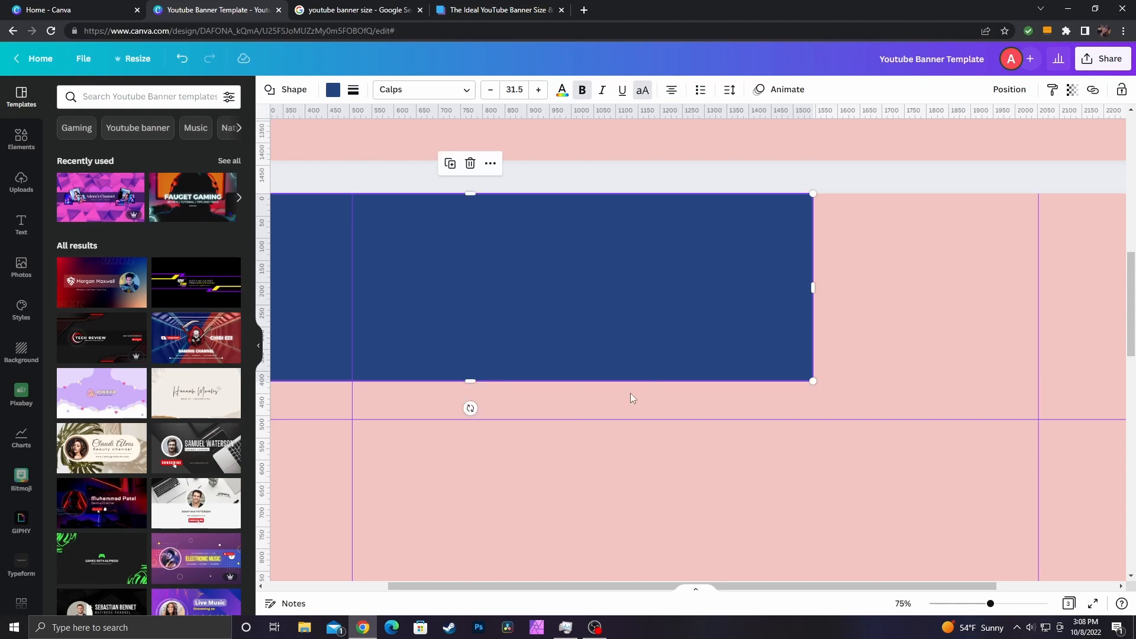
Align the blue rectangle to the vertical middle and horizontal center of page 2
scroll(630, 393, "down", 5)
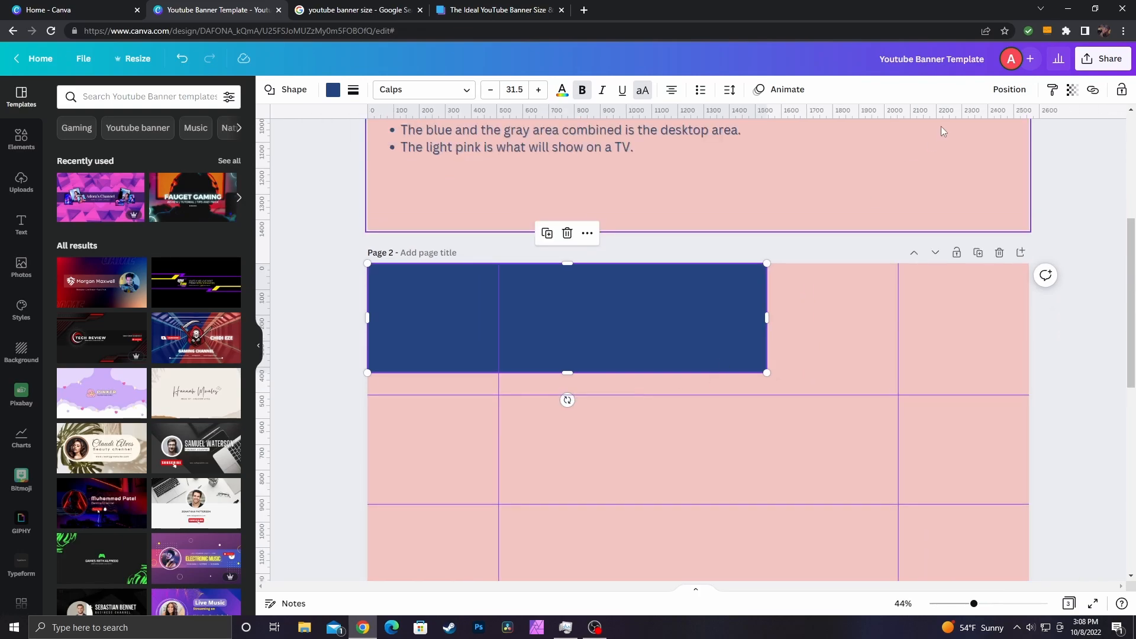
left_click(1009, 89)
left_click(860, 204)
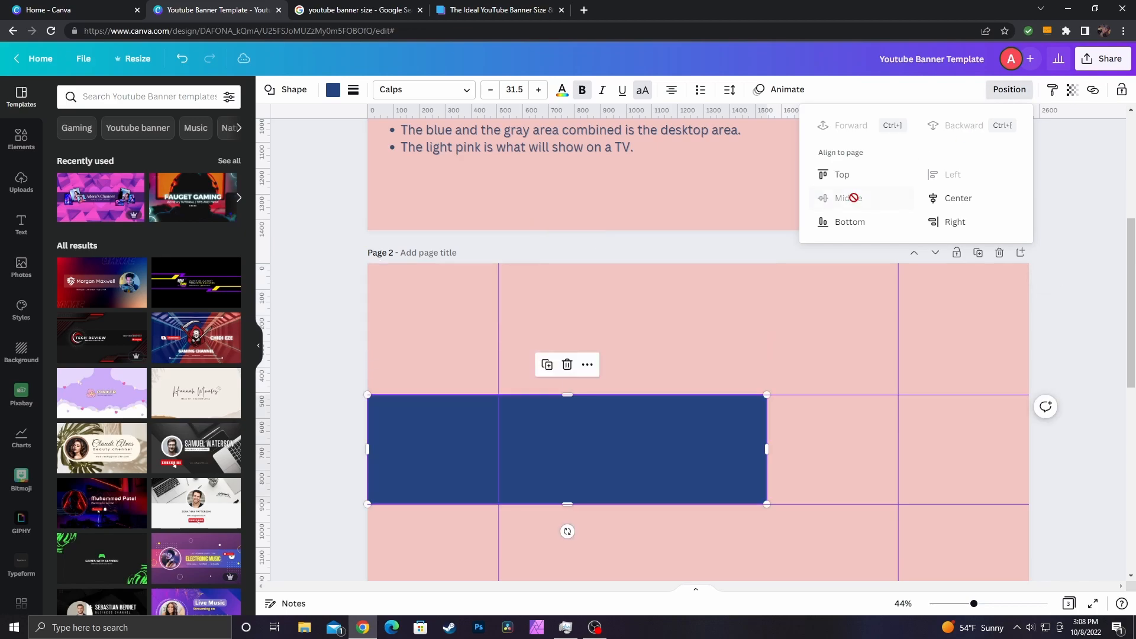
left_click(949, 200)
scroll(830, 237, "down", 2)
left_click(833, 237)
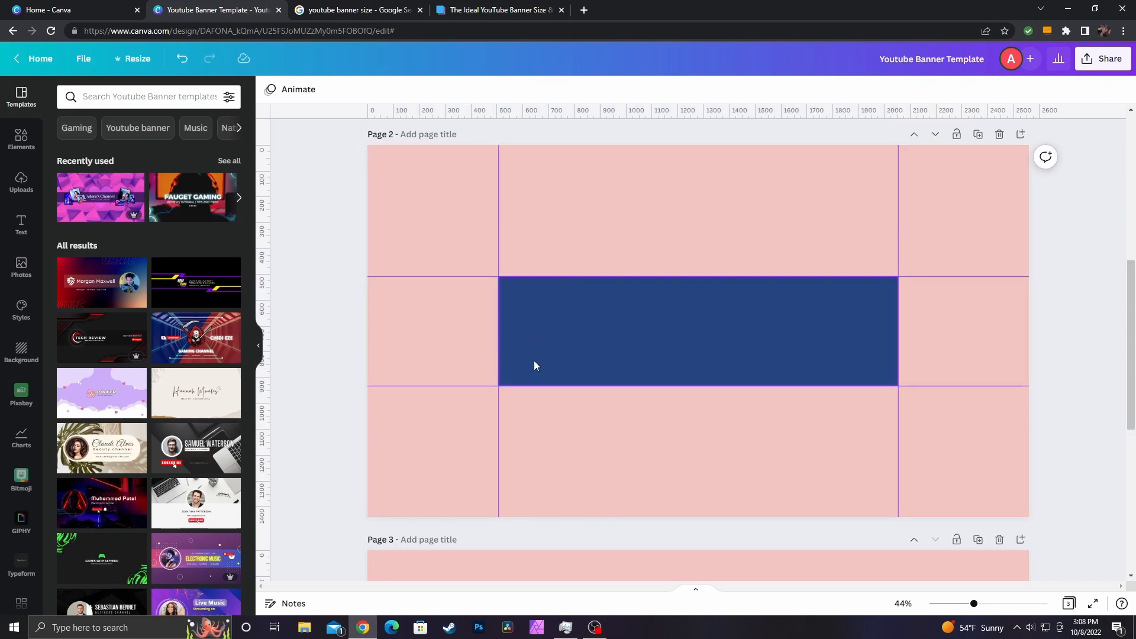
Hide the template list to widen the canvas and try pulling a vertical guide out of the ruler on page 2
left_click(258, 345)
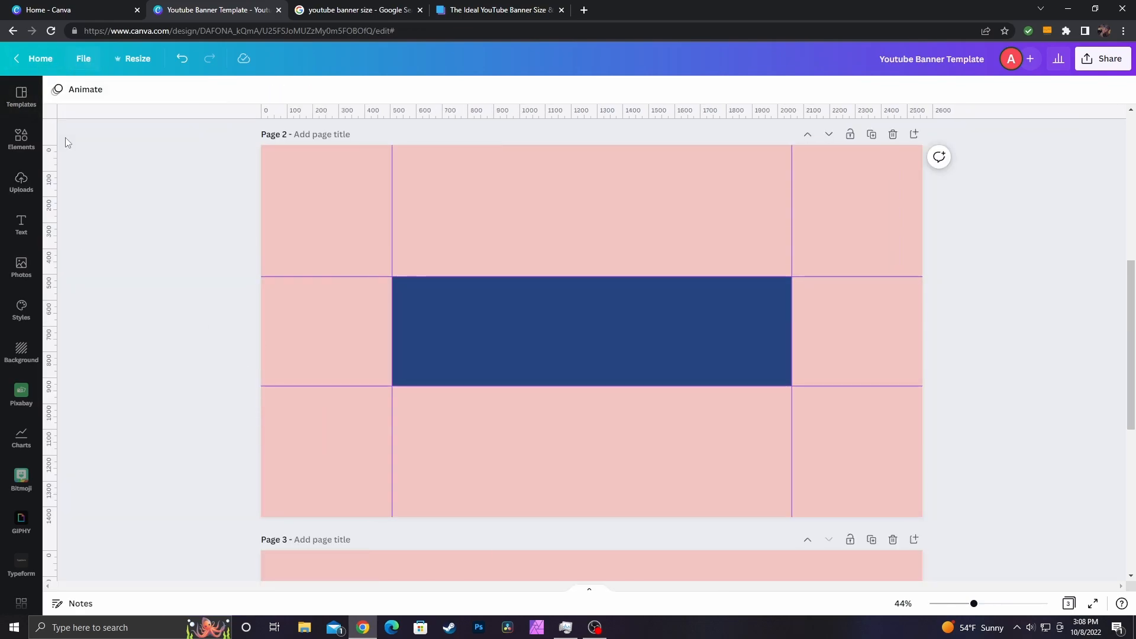
left_click_drag(53, 318, 18, 323)
scroll(608, 439, "up", 6)
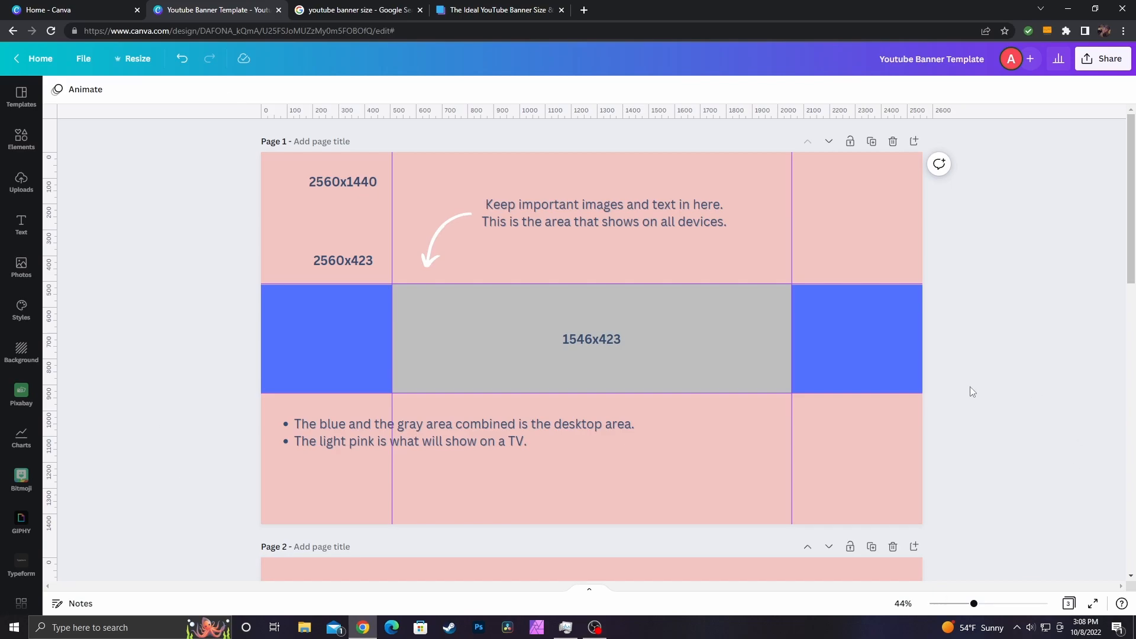
Delete the blue rectangle from page 2 and undo the deletion
scroll(984, 392, "down", 4)
scroll(858, 423, "down", 2)
left_click(737, 421)
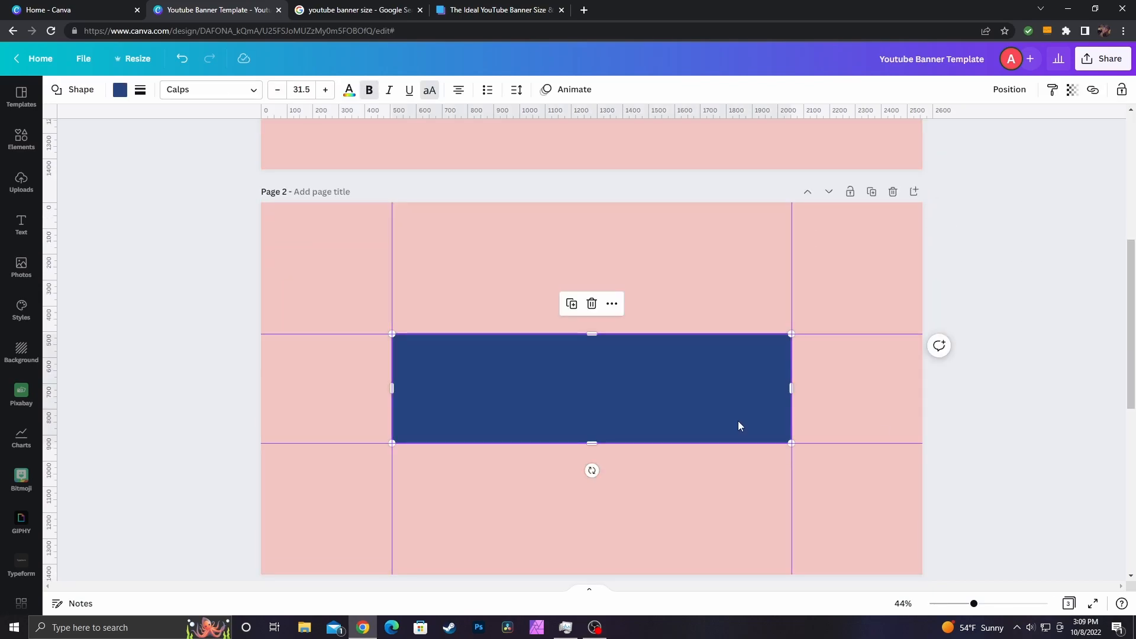
key("Delete")
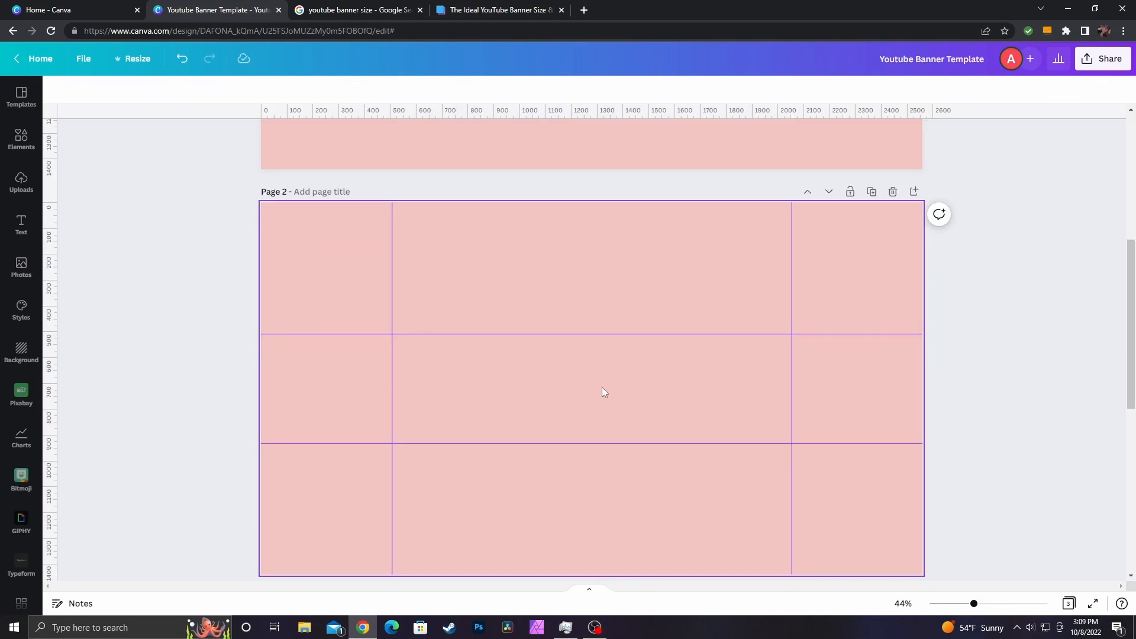
scroll(609, 384, "down", 3)
key("ctrl+z")
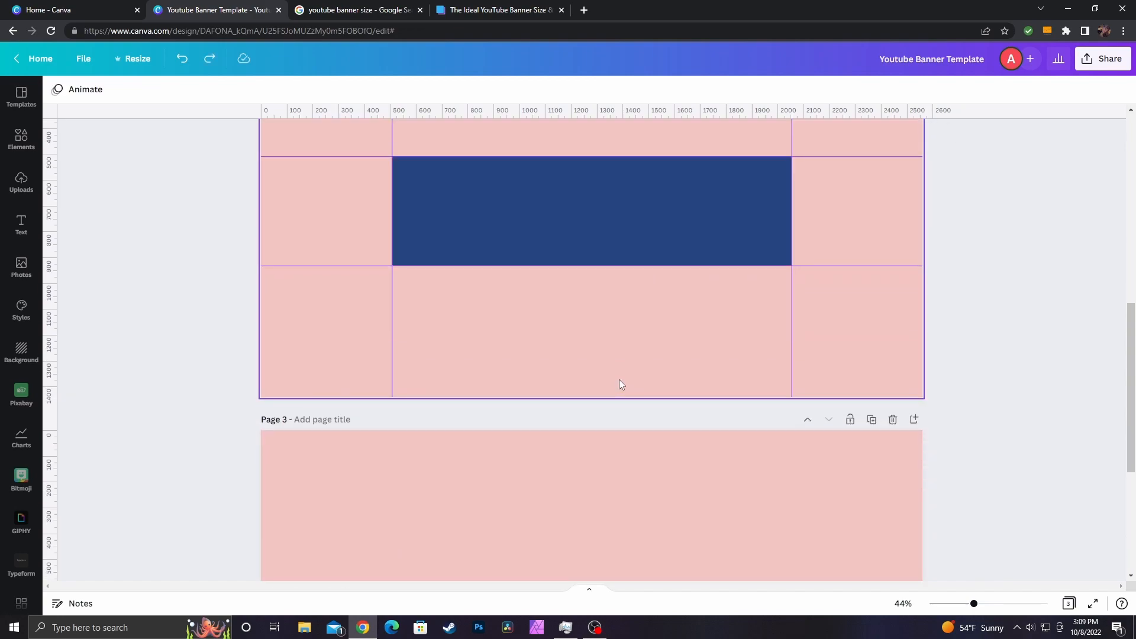
Apply the recently used pink-and-purple banner template to the blank page 3
scroll(615, 343, "up", 2)
scroll(616, 466, "down", 5)
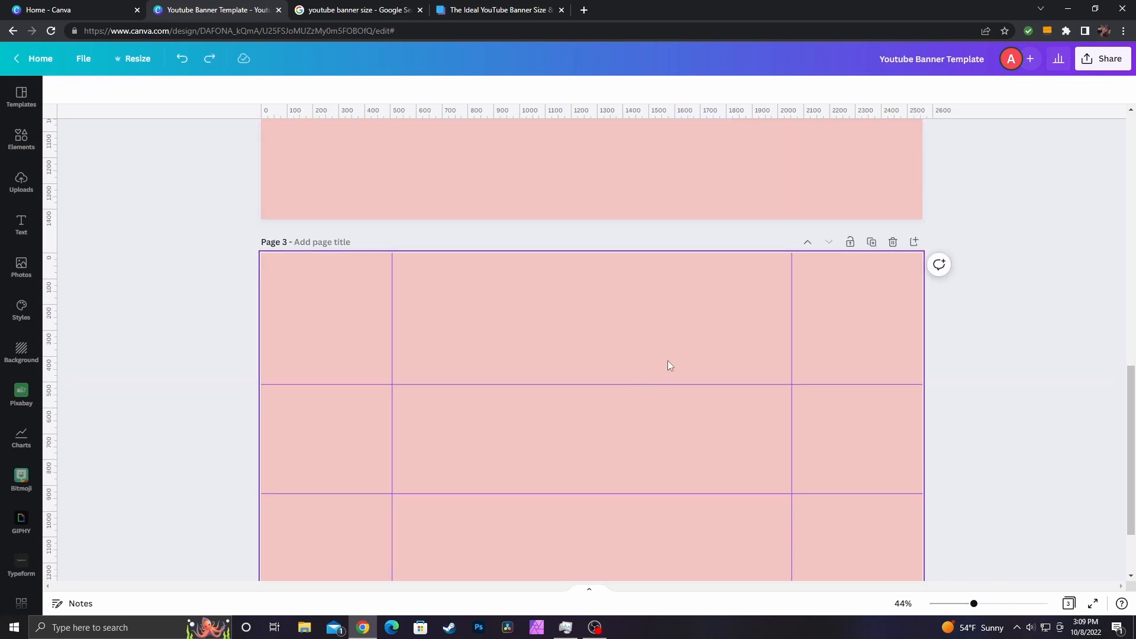
scroll(541, 419, "down", 2)
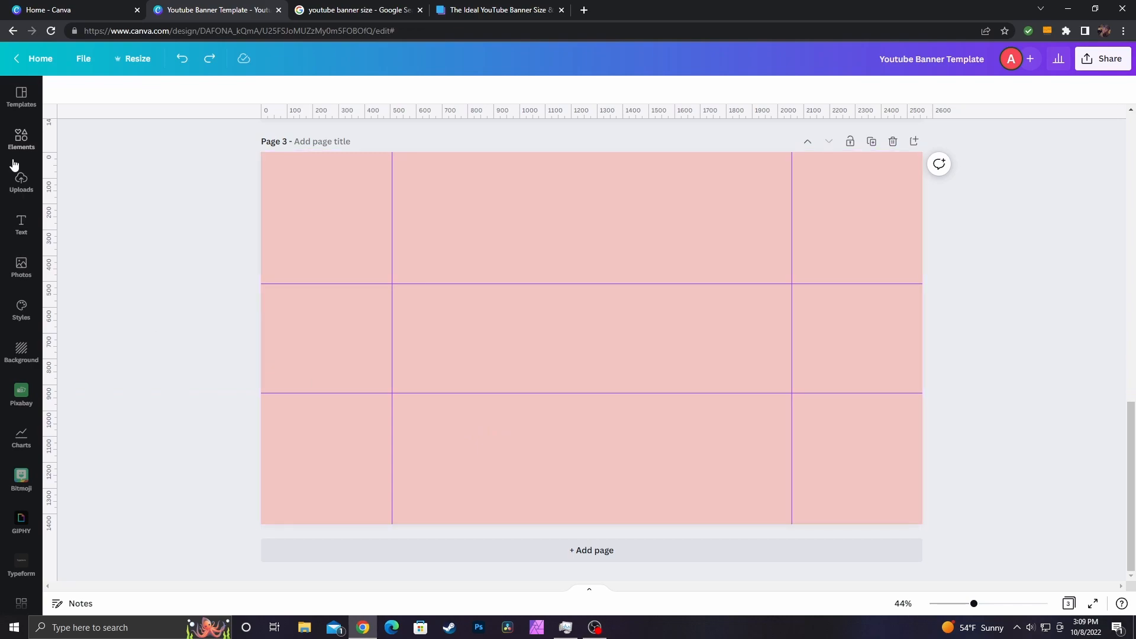
left_click(18, 142)
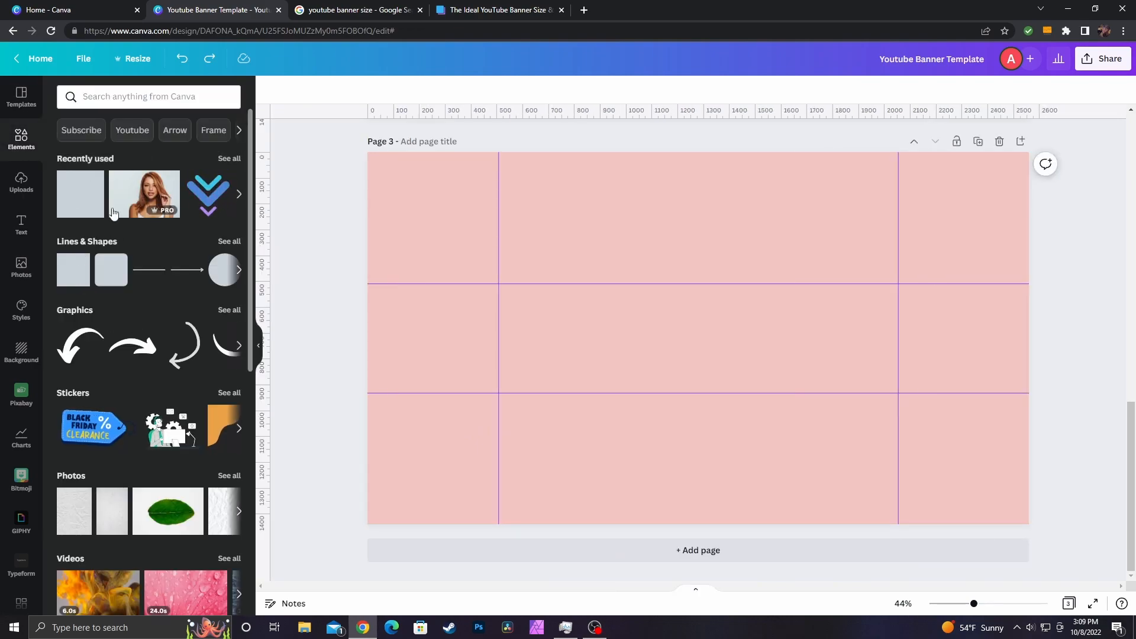
left_click(24, 100)
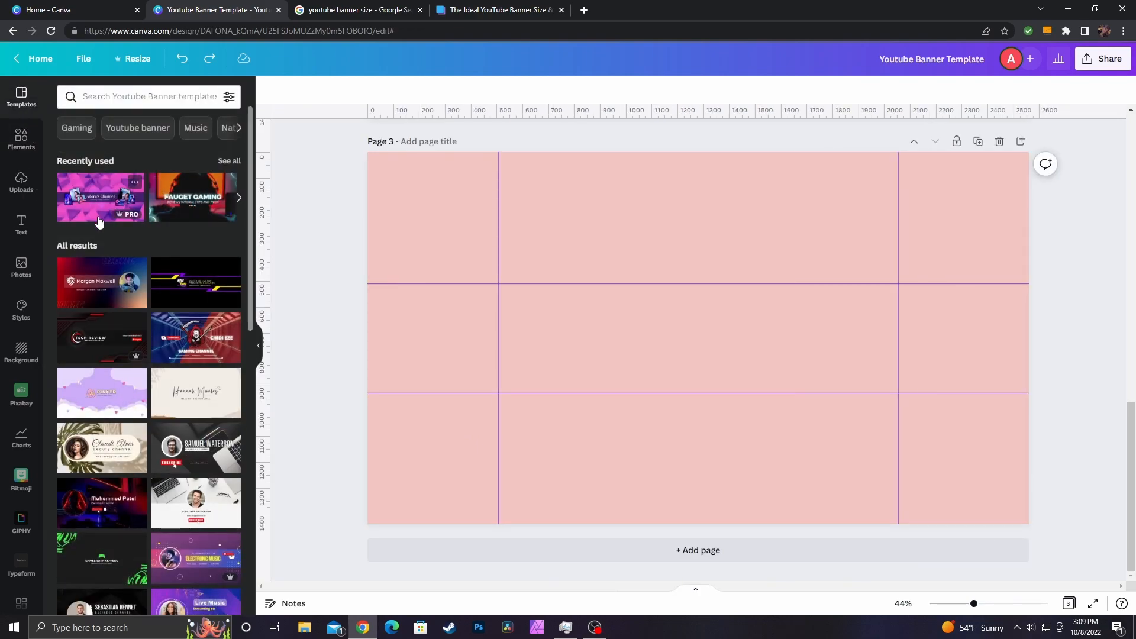
left_click(103, 207)
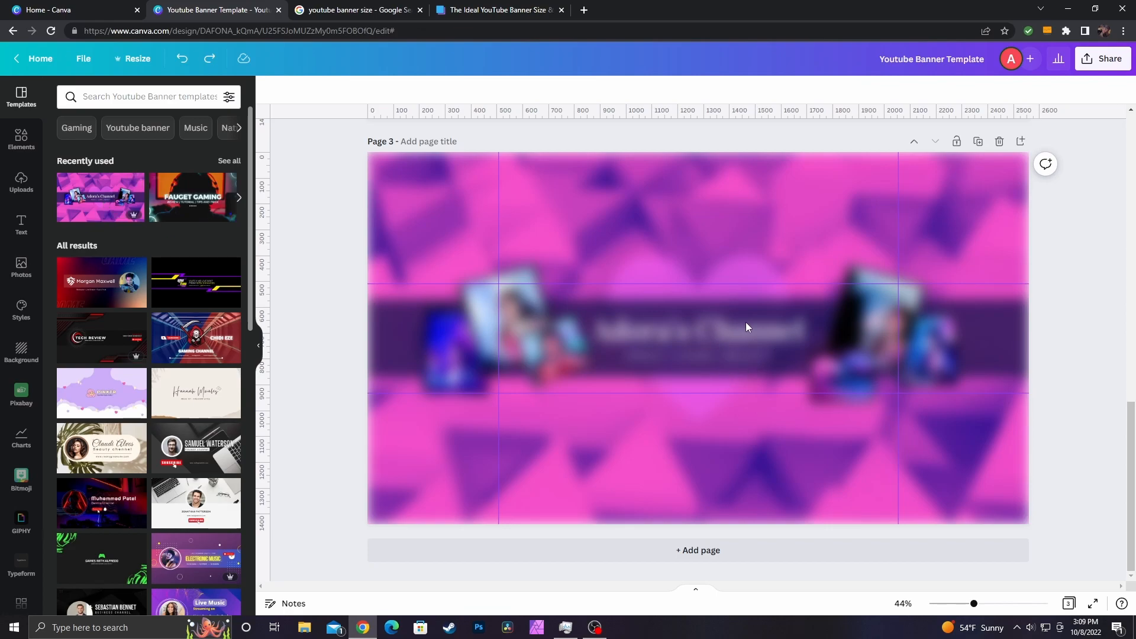
left_click(698, 373)
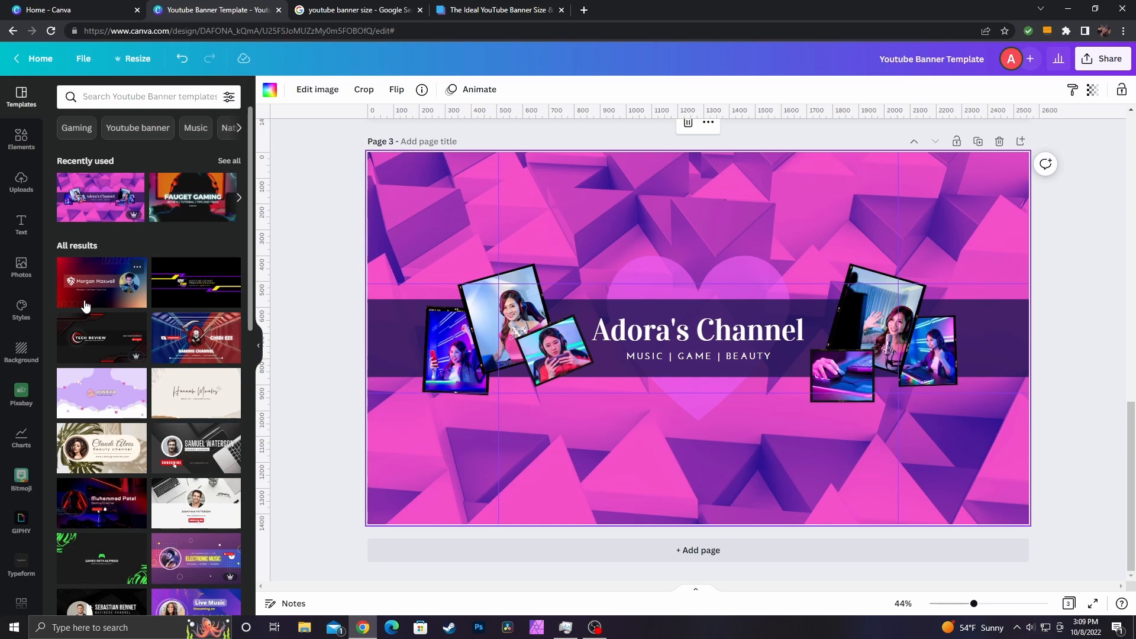
Apply the red-and-blue gaming banner template to page 3 and scale its logo, texts and photo together to fit inside the central guides
left_click(95, 286)
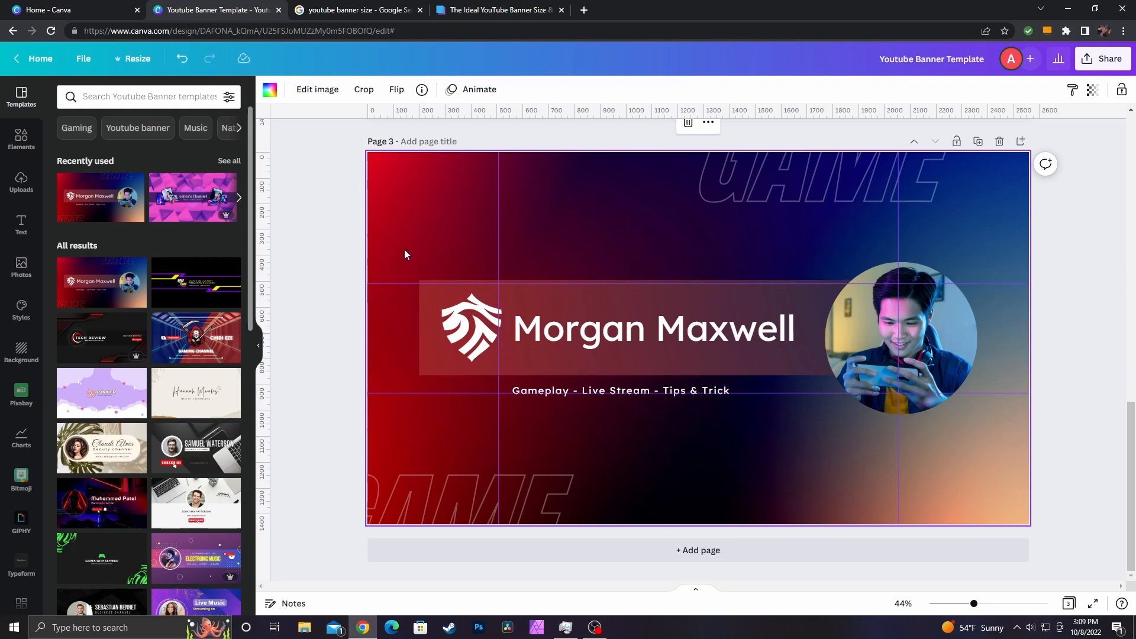
left_click_drag(423, 231, 958, 368)
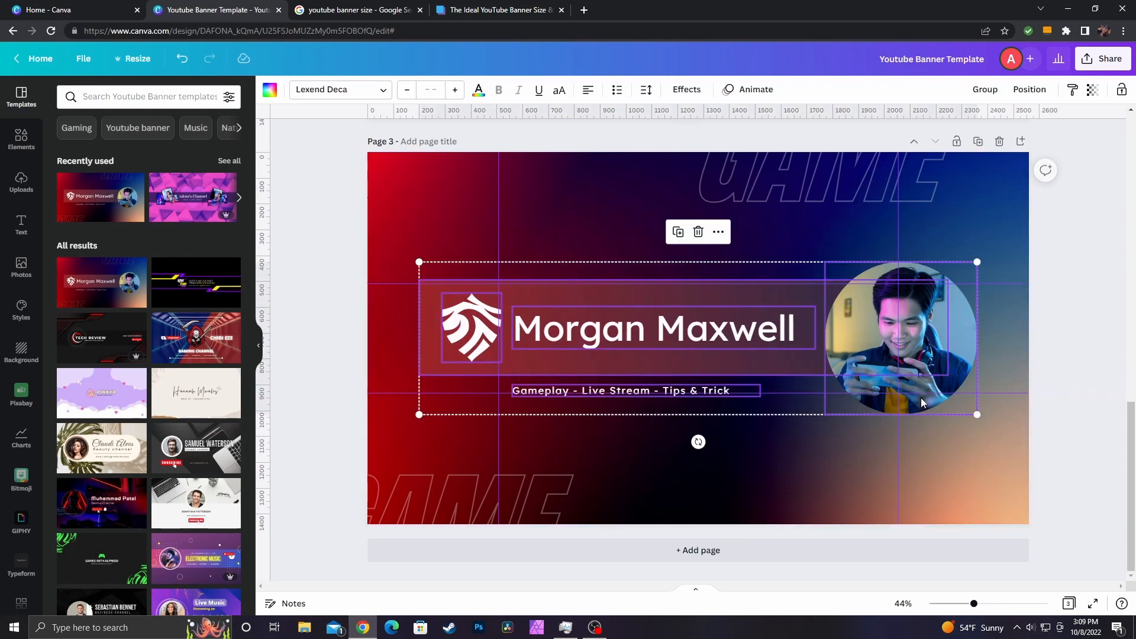
key("alt")
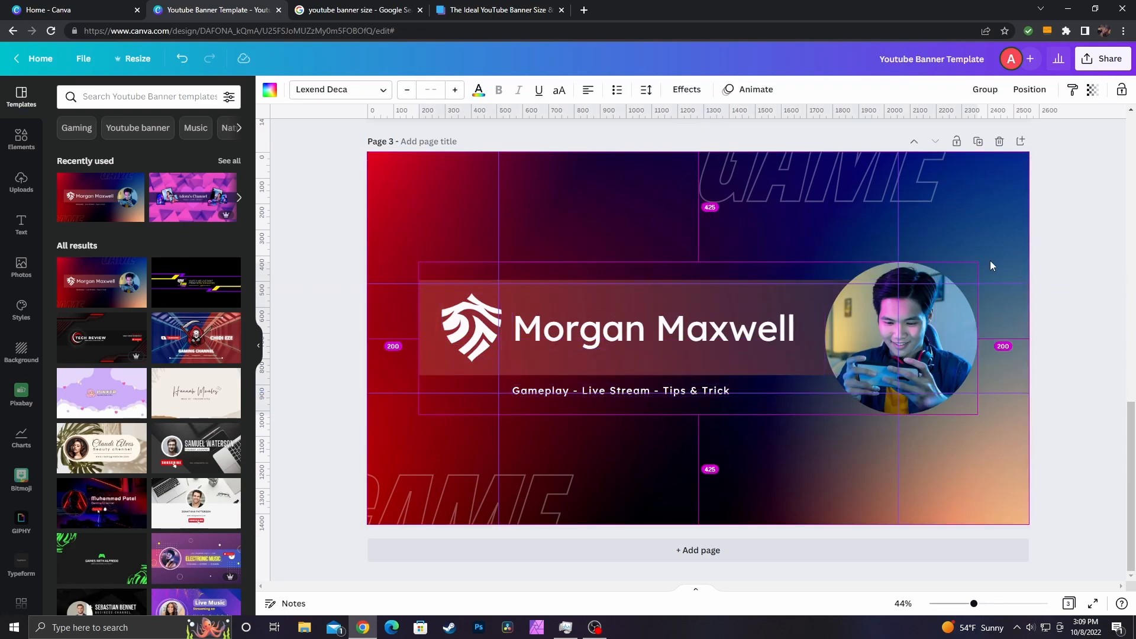
left_click_drag(975, 263, 900, 298)
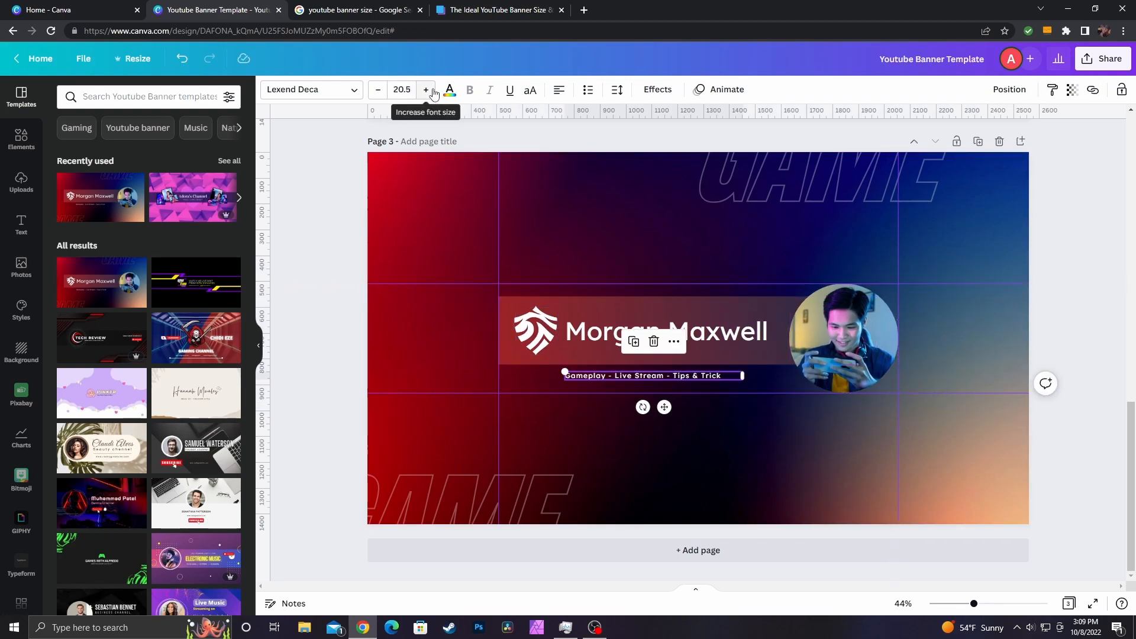
Increase the font size of the tagline "Gameplay - Live Stream - Tips & Trick" to 23.5
left_click(432, 91)
left_click(432, 91)
left_click(432, 91)
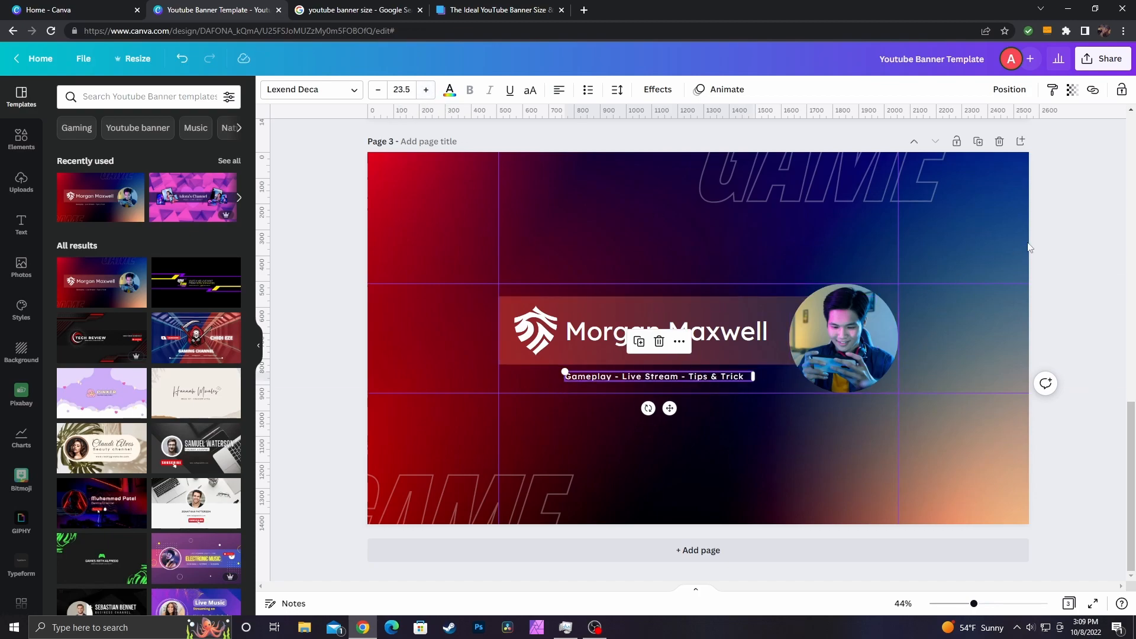
left_click(1108, 225)
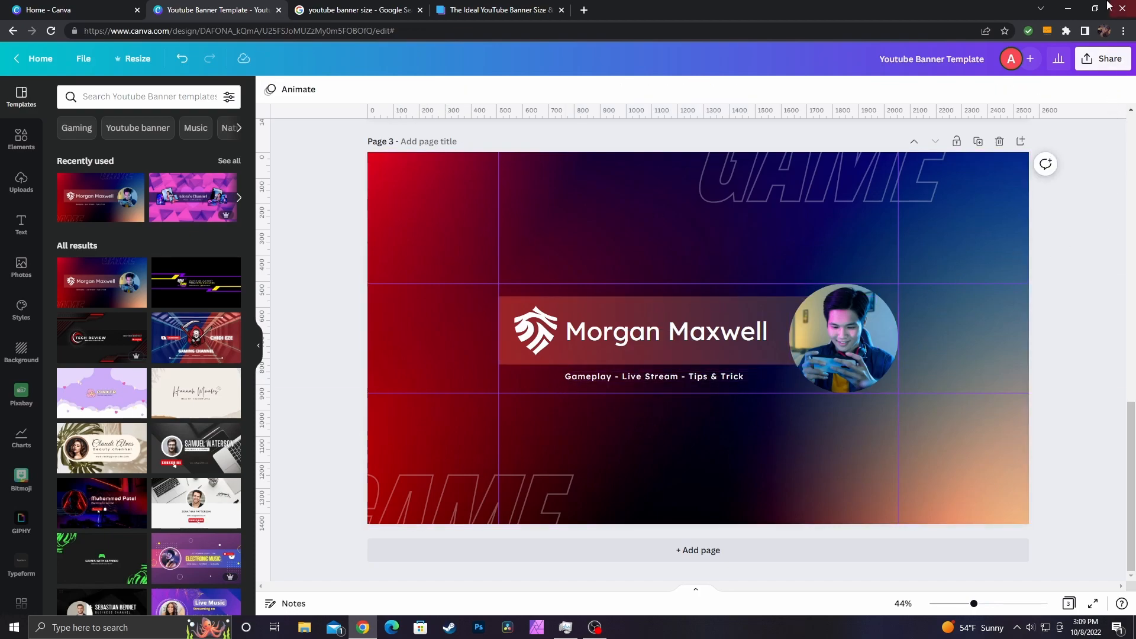
Download only page 3 of the banner design as a PNG at its 2,560 × 1,440 px size
left_click(1083, 62)
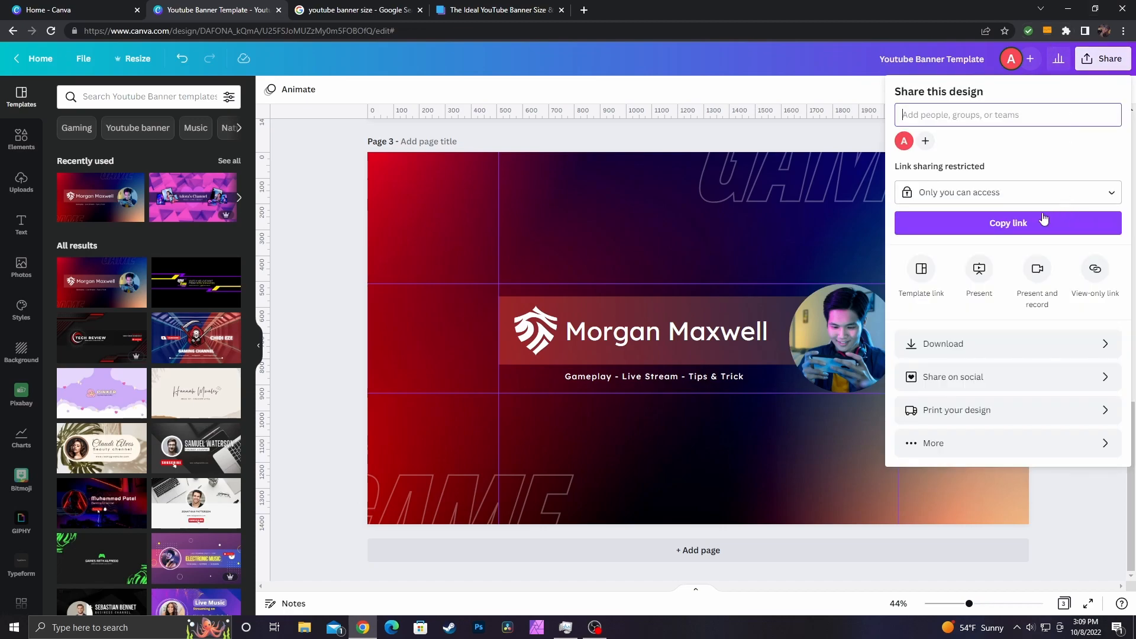
left_click(990, 345)
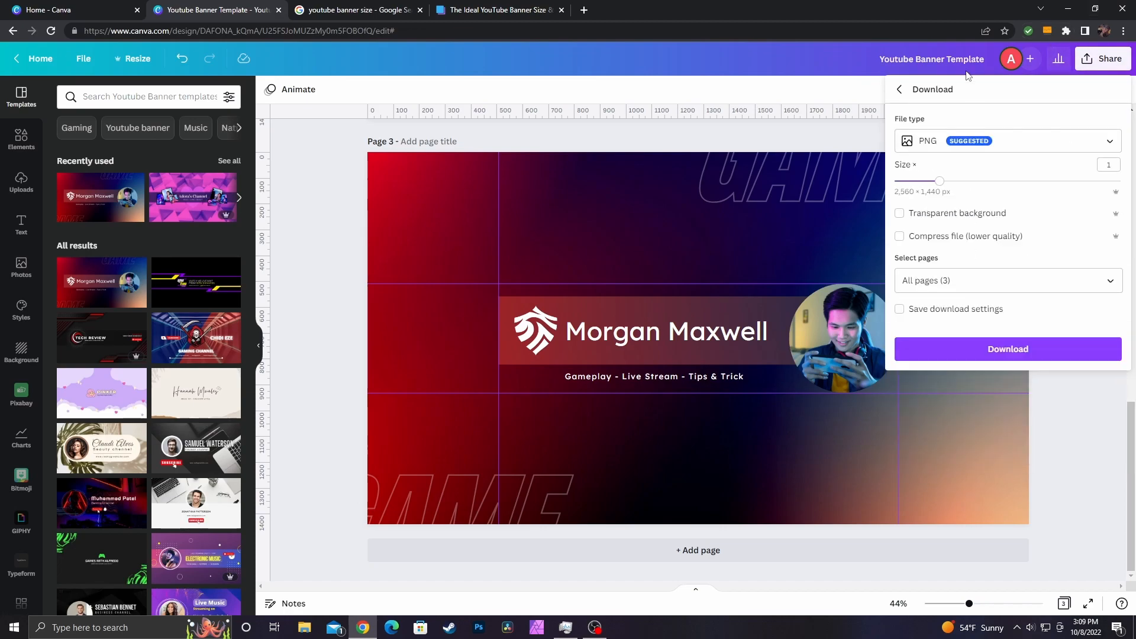
left_click(1113, 283)
scroll(1060, 379, "down", 1)
scroll(1089, 343, "up", 1)
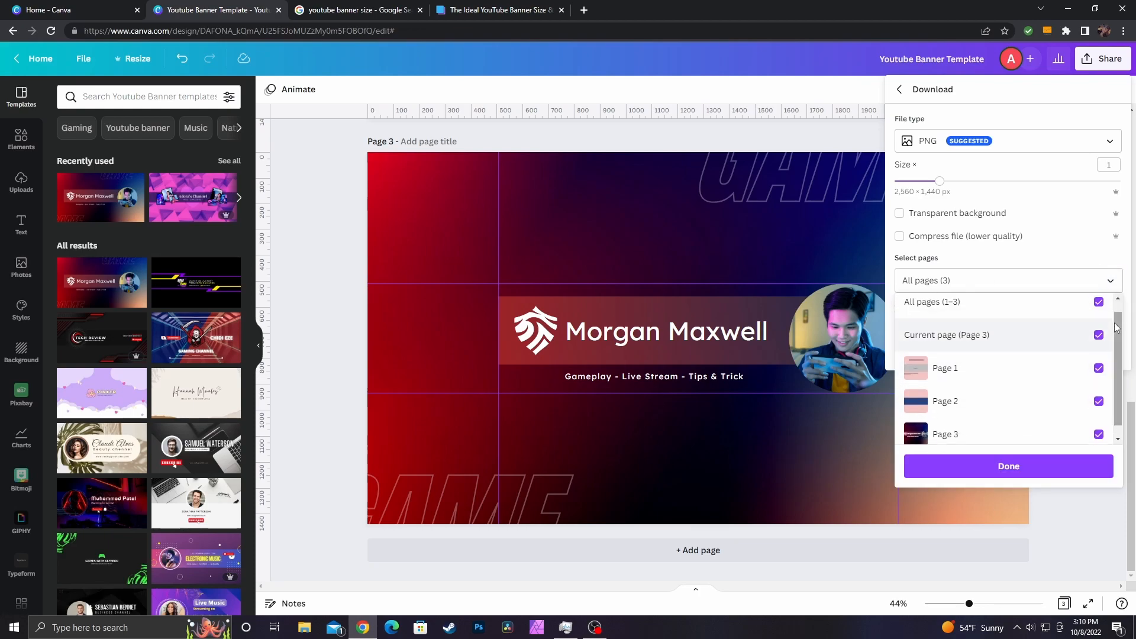
left_click(1099, 315)
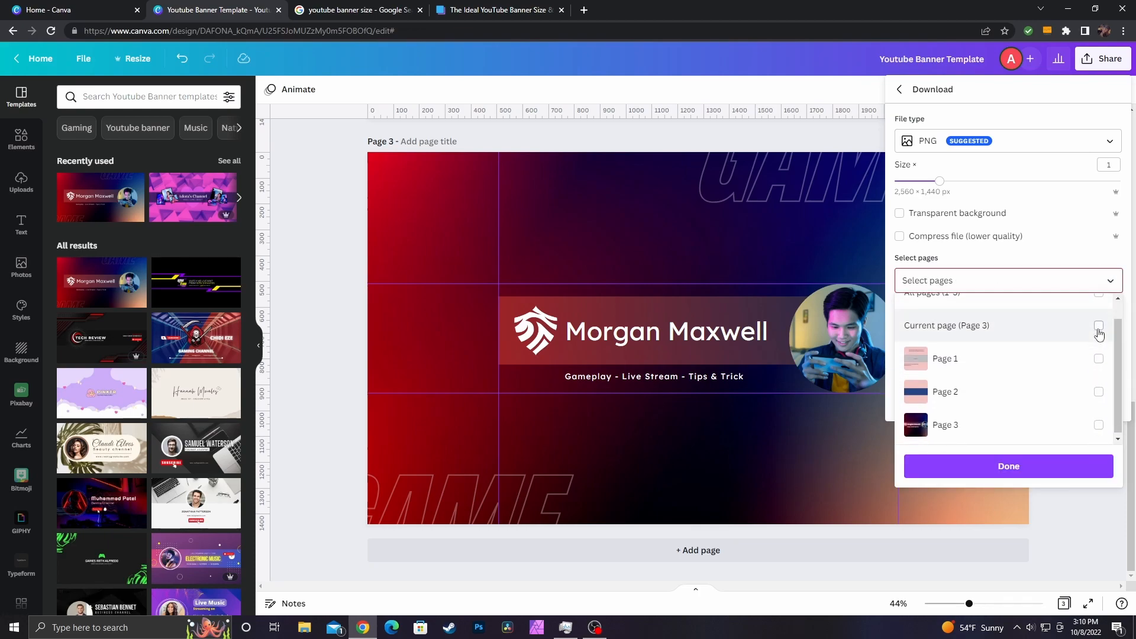
left_click(1099, 423)
left_click(1042, 469)
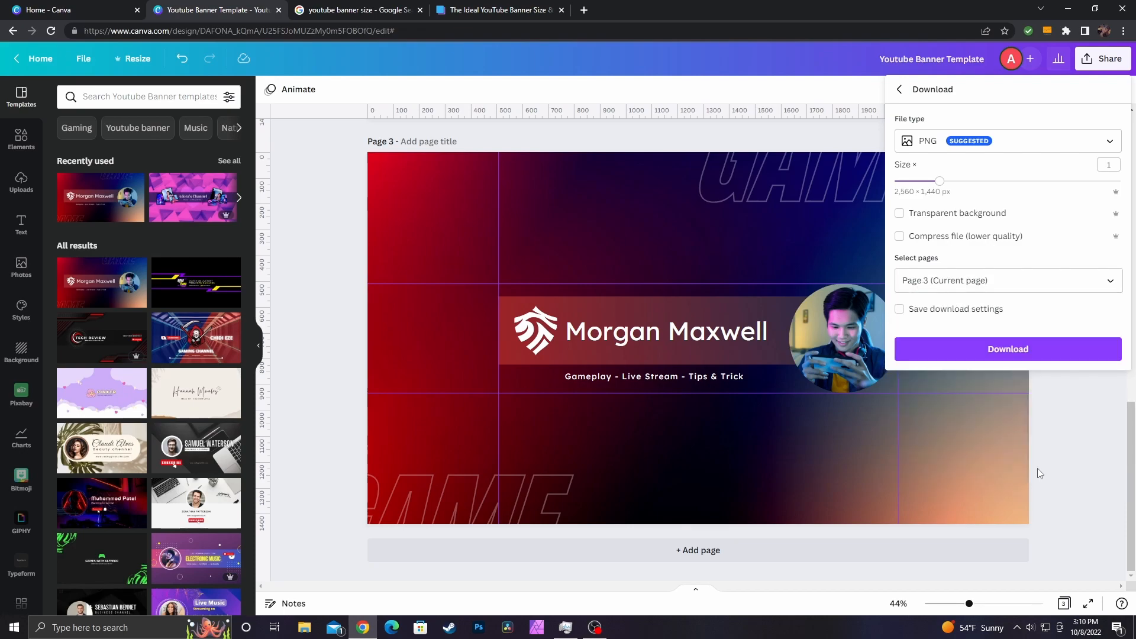
left_click(1037, 349)
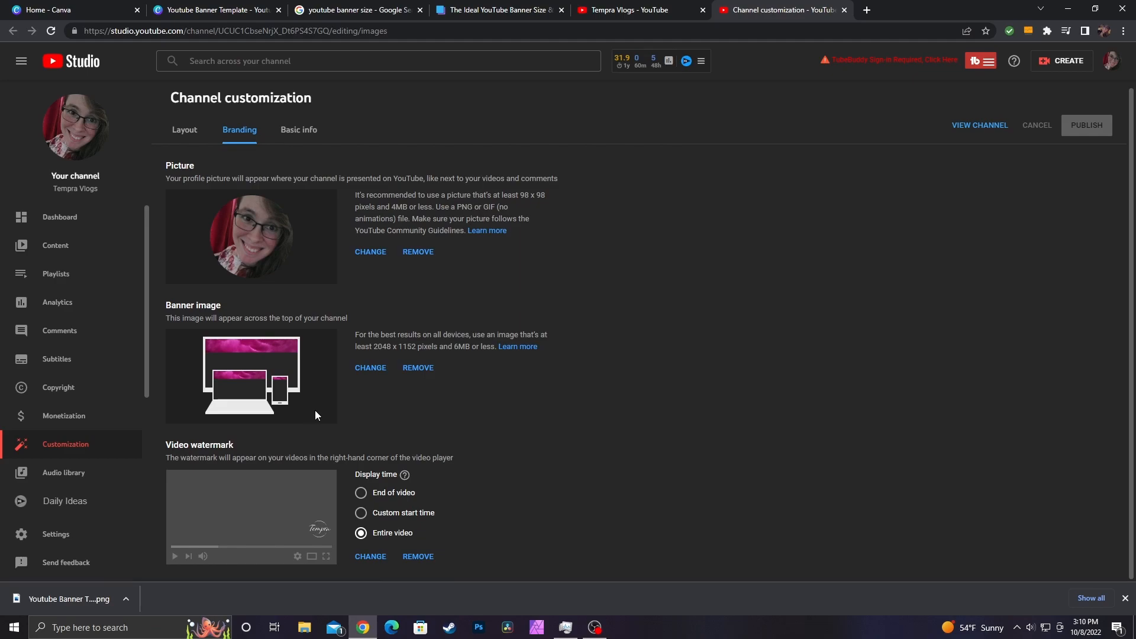
left_click(380, 371)
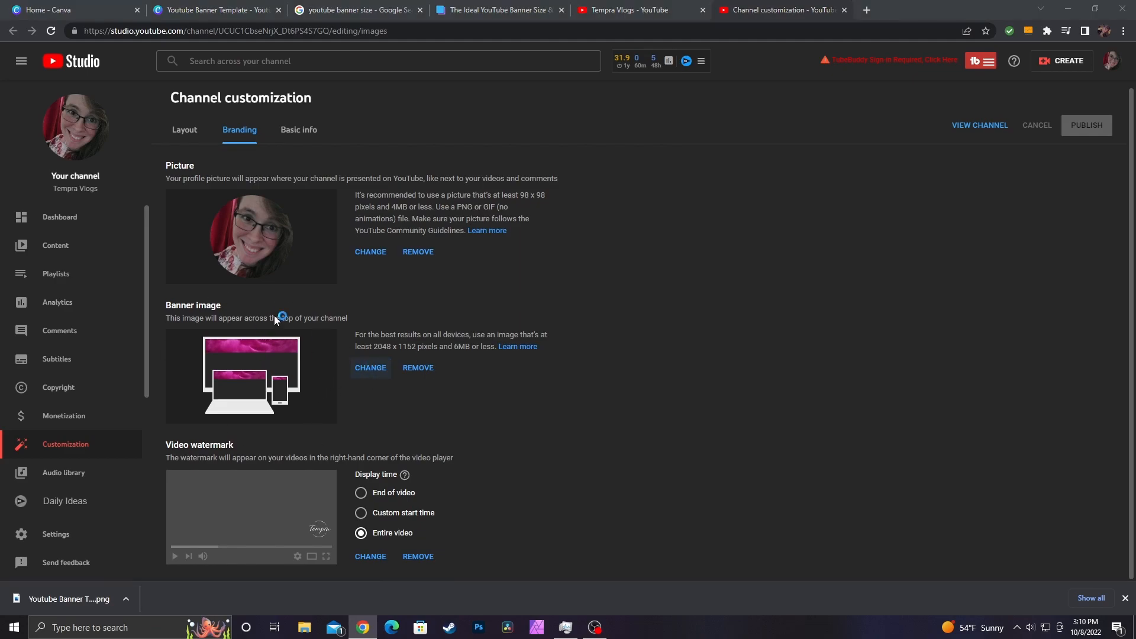
left_click(190, 120)
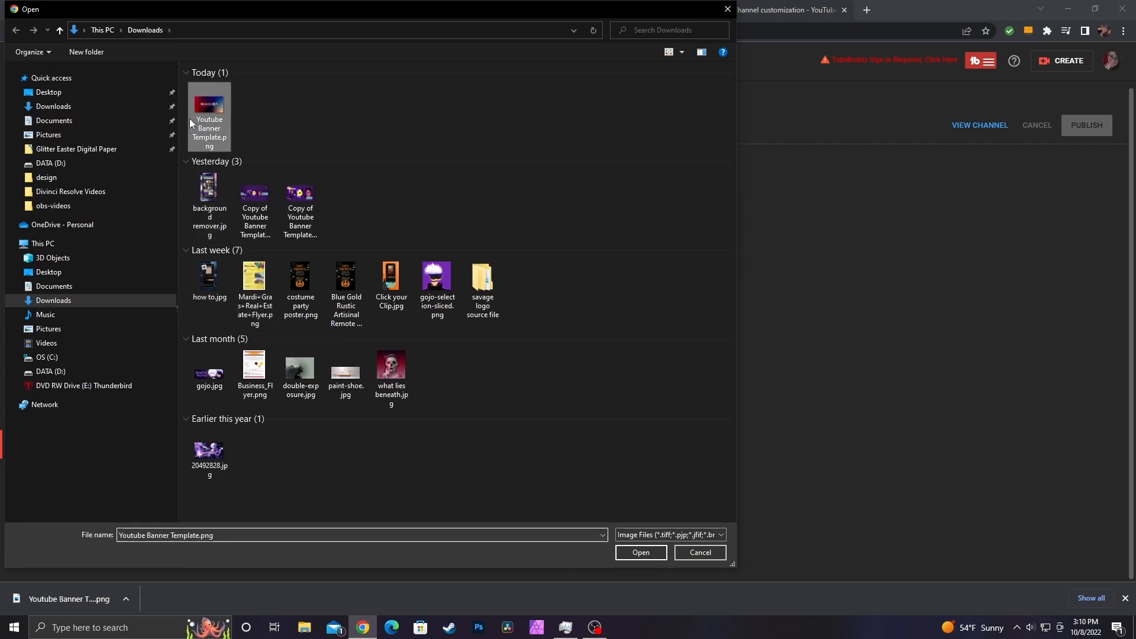
left_click(639, 553)
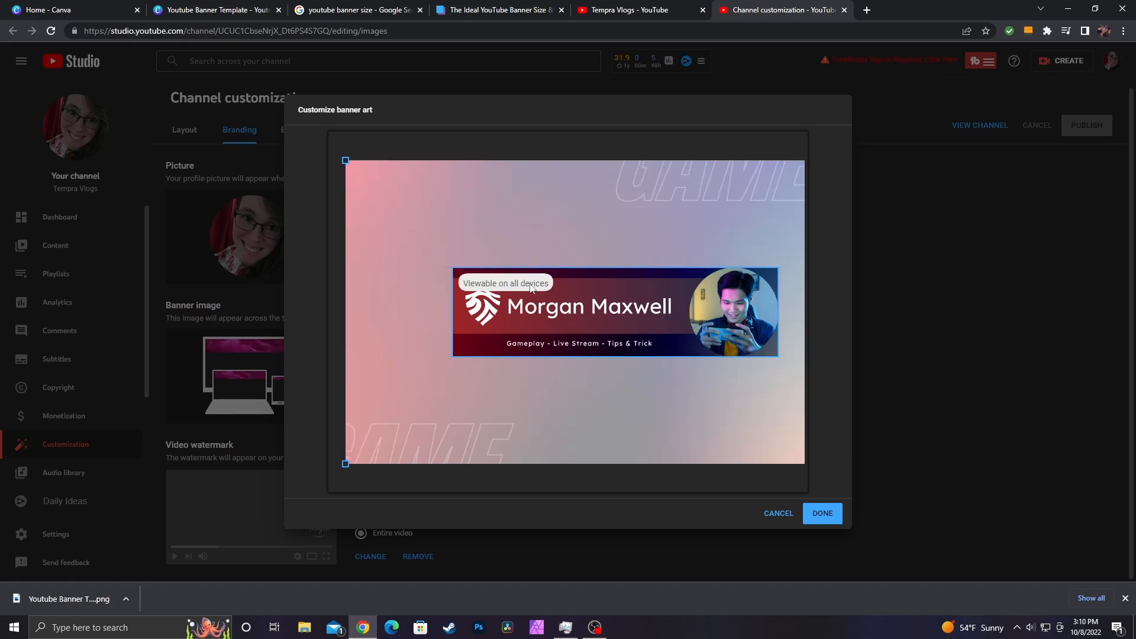
left_click(823, 514)
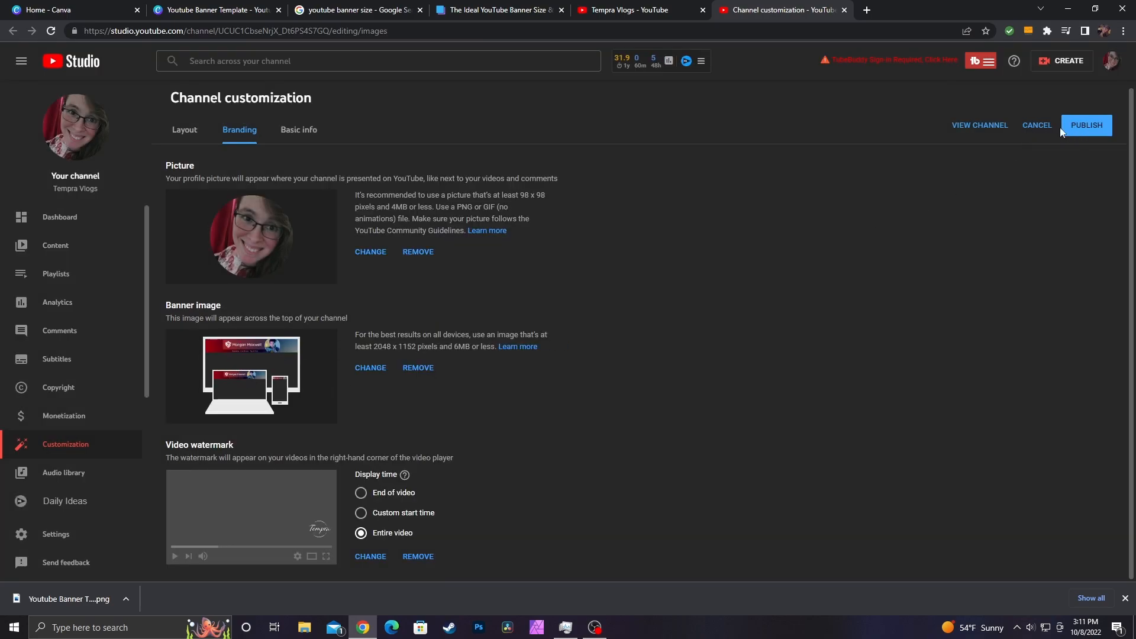
Publish the new banner image and view it on the channel page, comparing it with the Canva design
left_click(1086, 128)
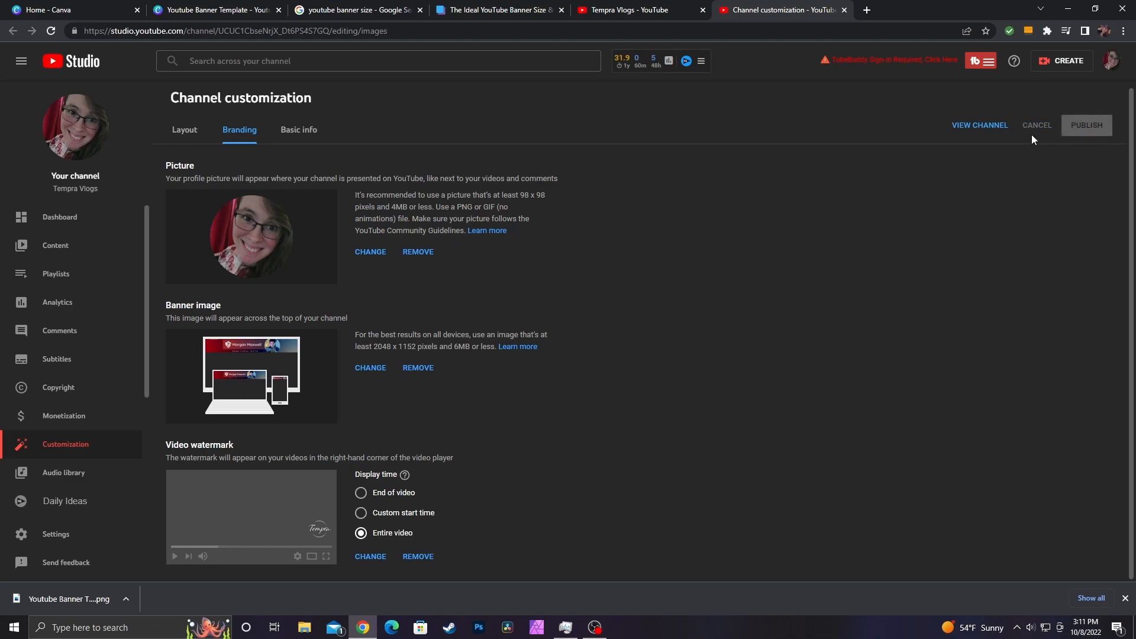
left_click(985, 126)
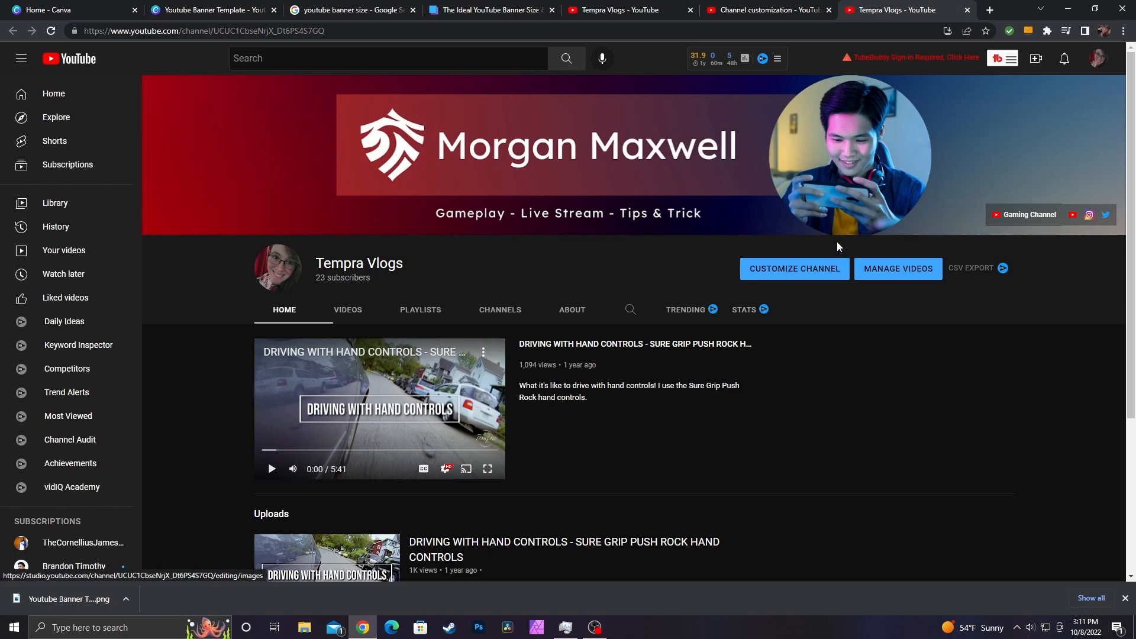
left_click(228, 10)
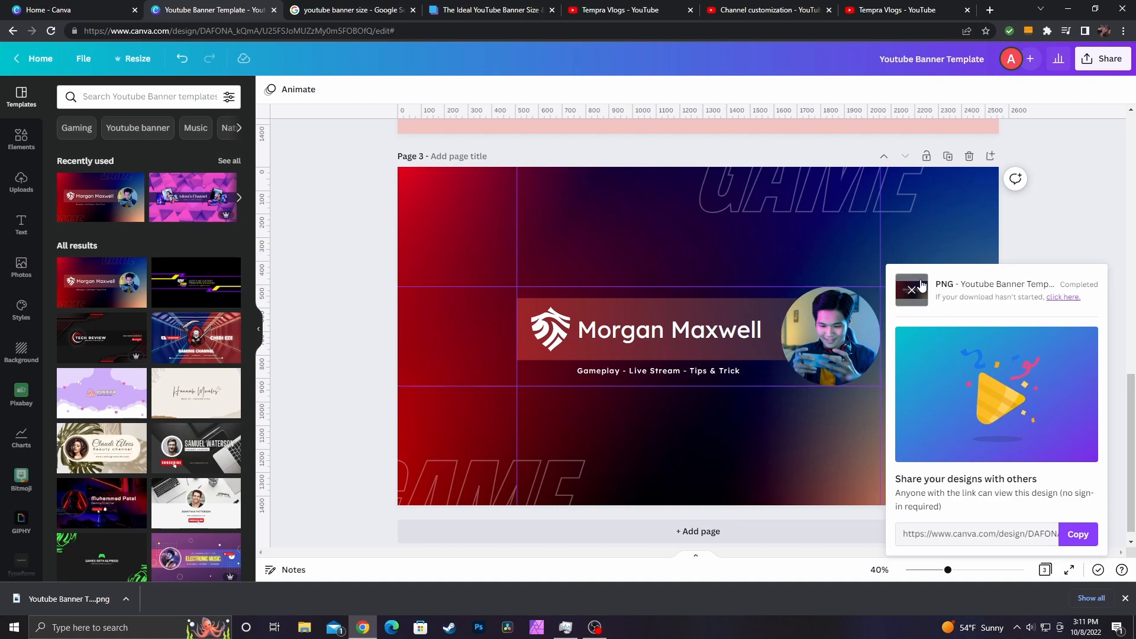
left_click(891, 10)
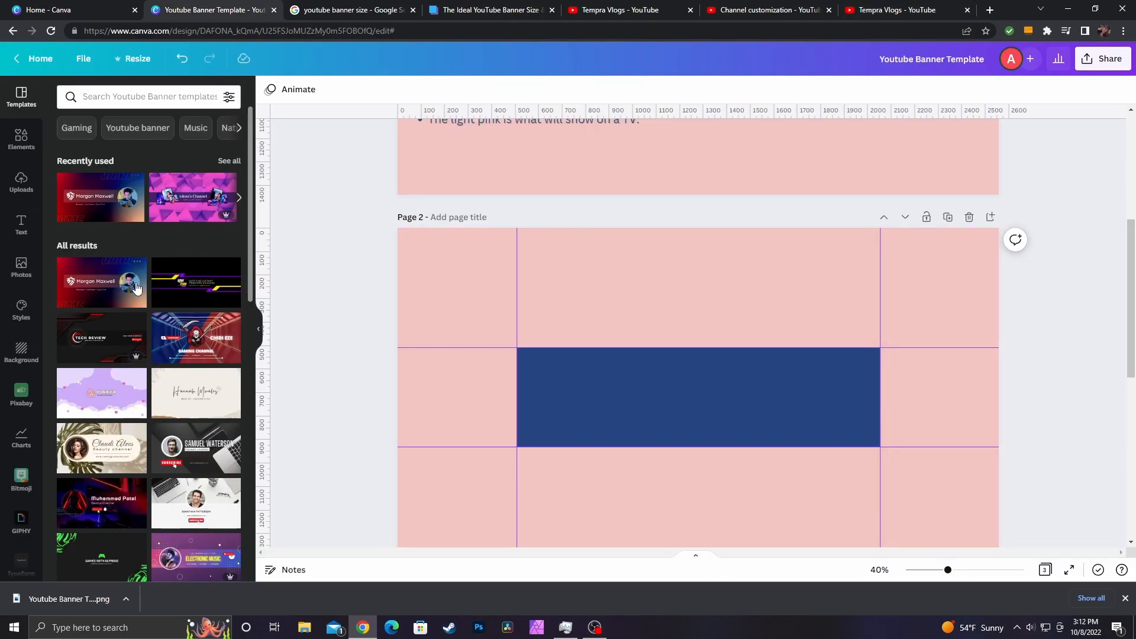
Back in the Canva design, apply the black-and-red Music Channel banner template with the round portrait to page 3
scroll(196, 294, "down", 10)
left_click(196, 294)
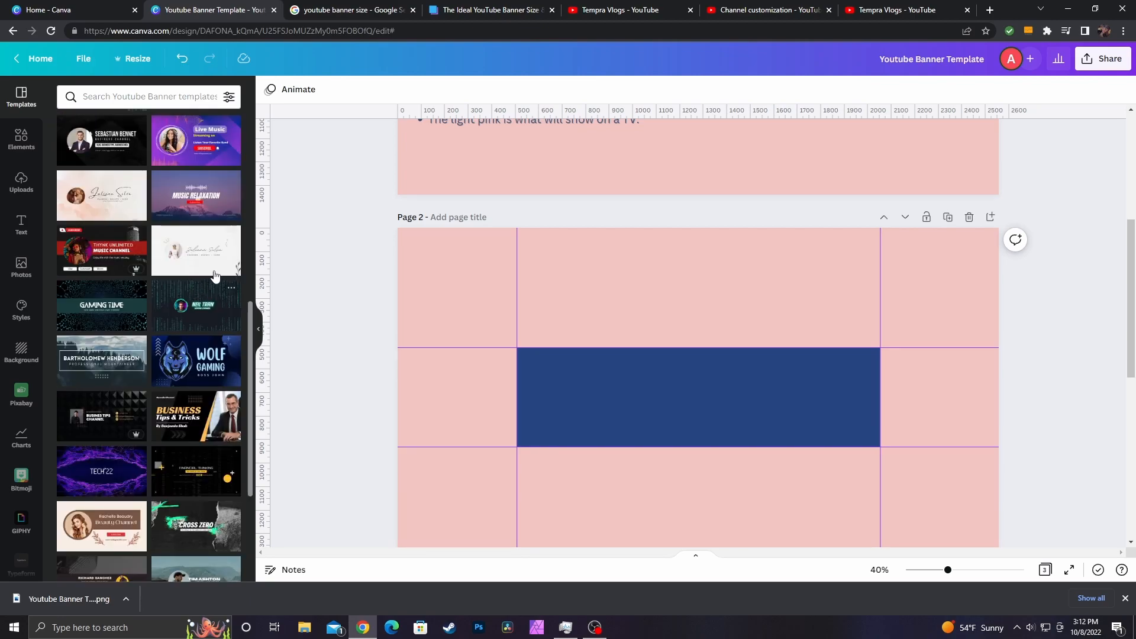
left_click(91, 243)
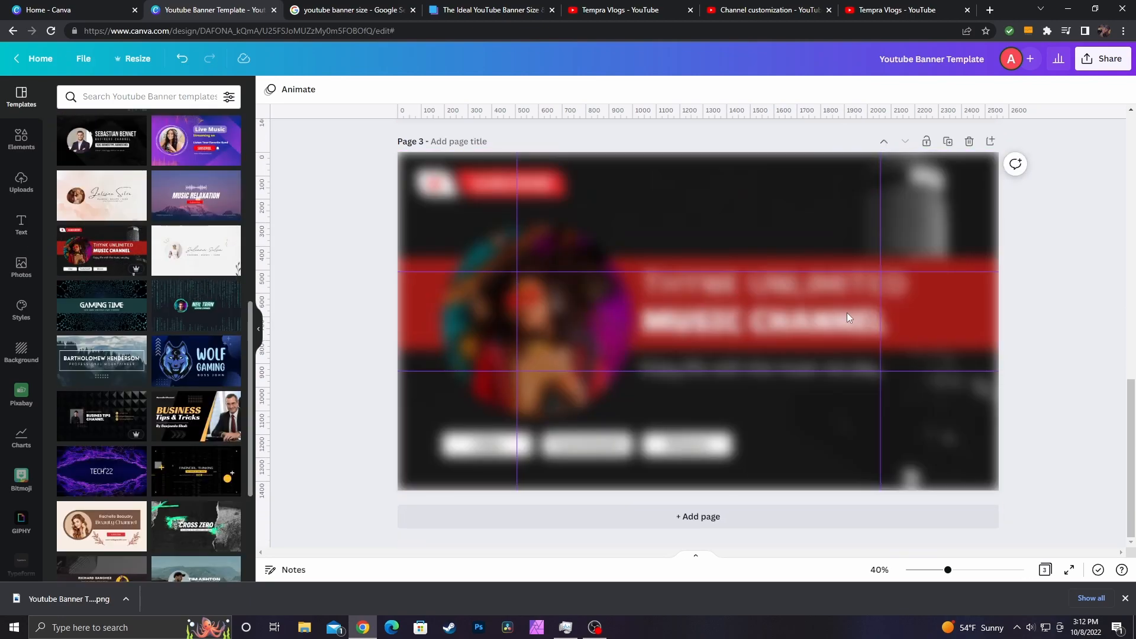